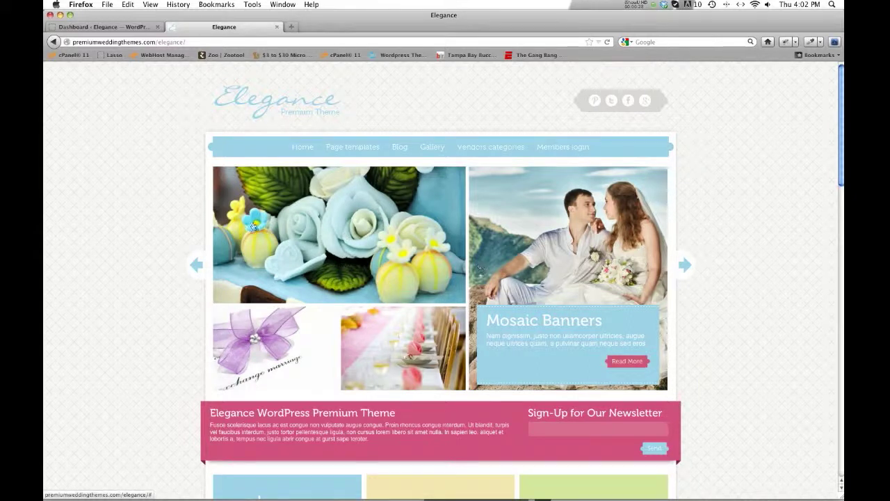
Step: Switch to the WordPress dashboard and open the Homepage slider settings in Theme Options
{"action": "left_click", "coordinate": [90, 28]}
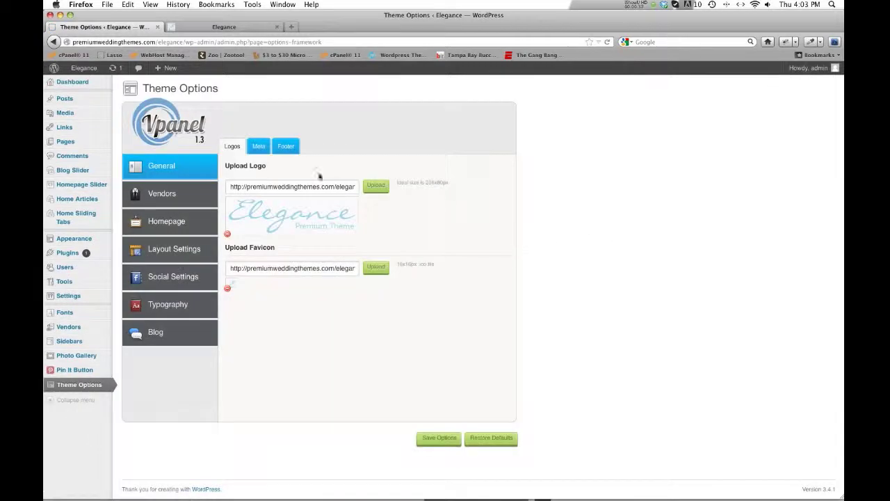
{"action": "left_click", "coordinate": [169, 222]}
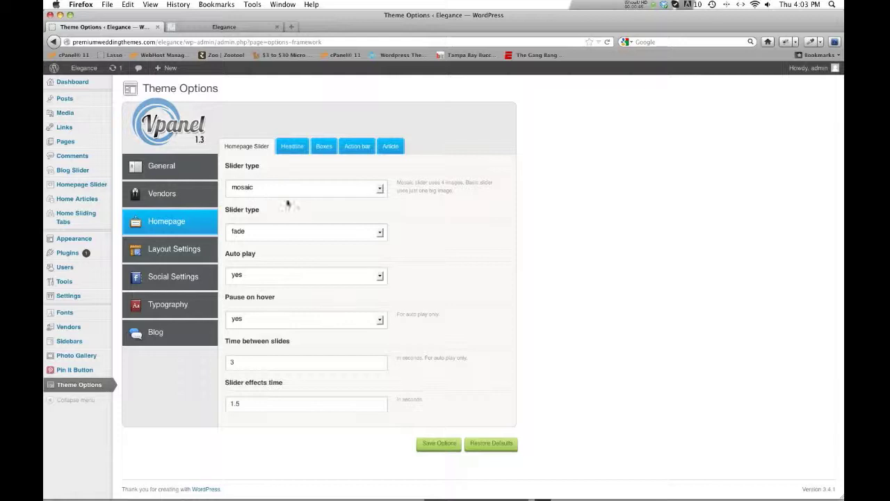
{"action": "left_click", "coordinate": [381, 189]}
{"action": "left_click", "coordinate": [433, 207]}
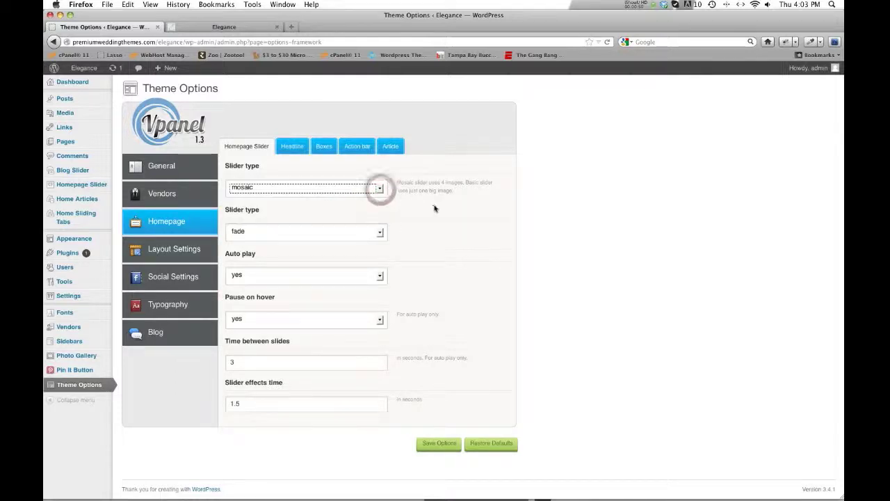
Step: Set the homepage slider's transition type to vertical slide
{"action": "left_click", "coordinate": [380, 235]}
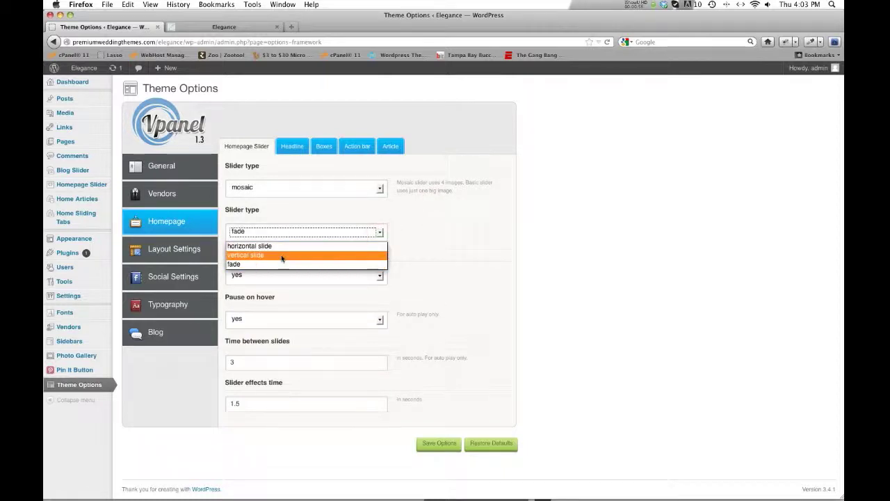
{"action": "left_click", "coordinate": [450, 238]}
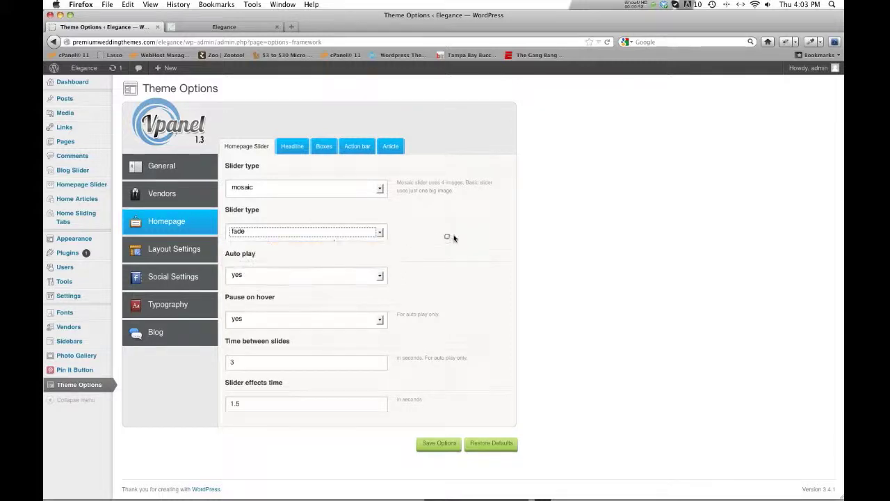
{"action": "left_click", "coordinate": [381, 235]}
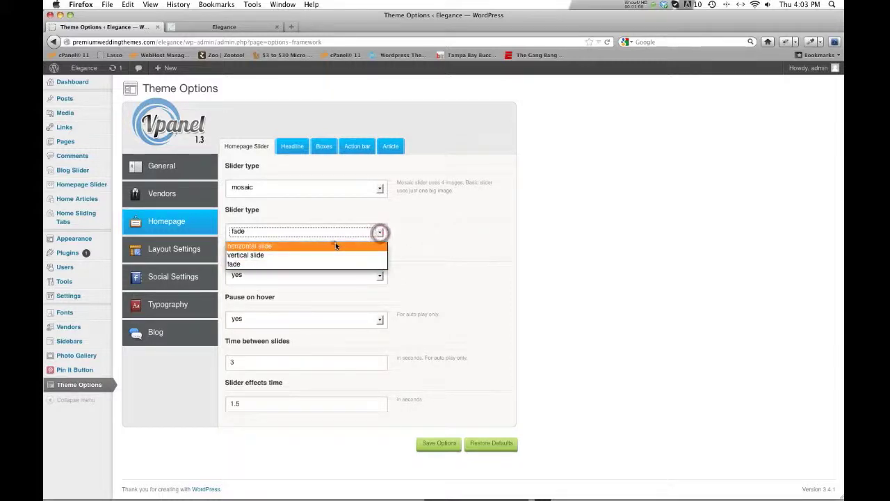
{"action": "left_click", "coordinate": [328, 256]}
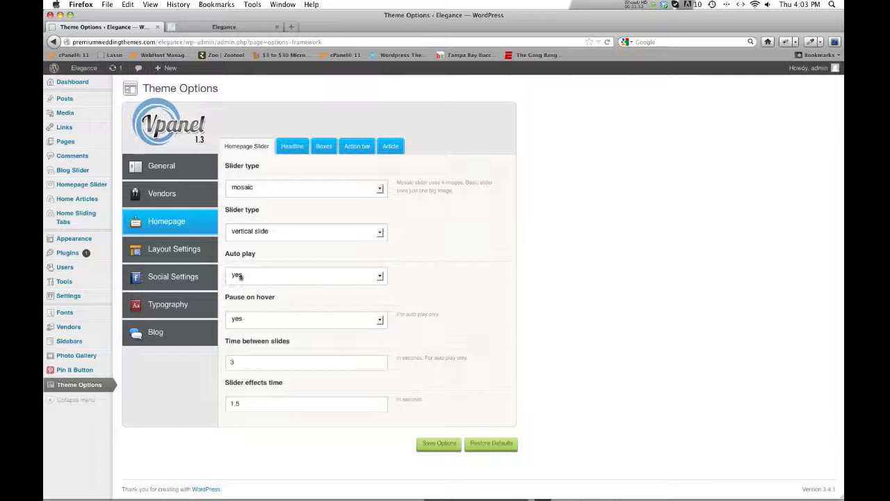
Step: View the slider on the live Elegance homepage and return to the Theme Options page
{"action": "left_click", "coordinate": [201, 29]}
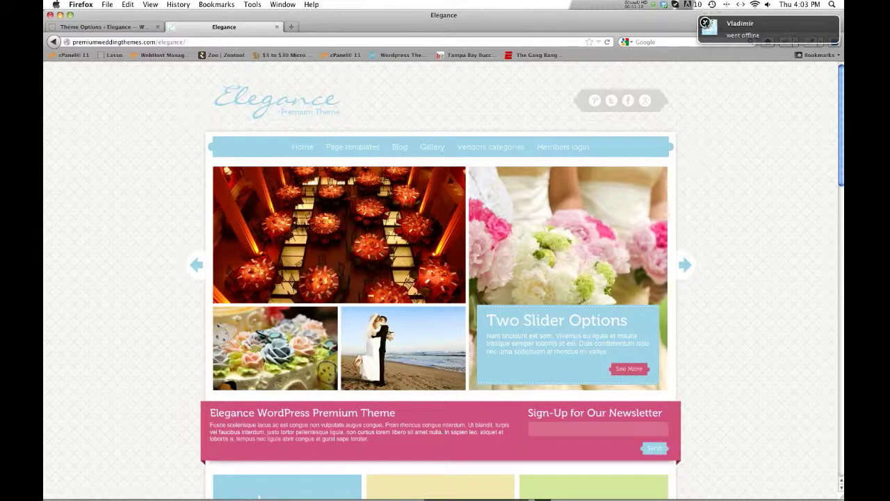
{"action": "left_click", "coordinate": [705, 22]}
{"action": "key", "text": "super+a"}
{"action": "left_click", "coordinate": [101, 26]}
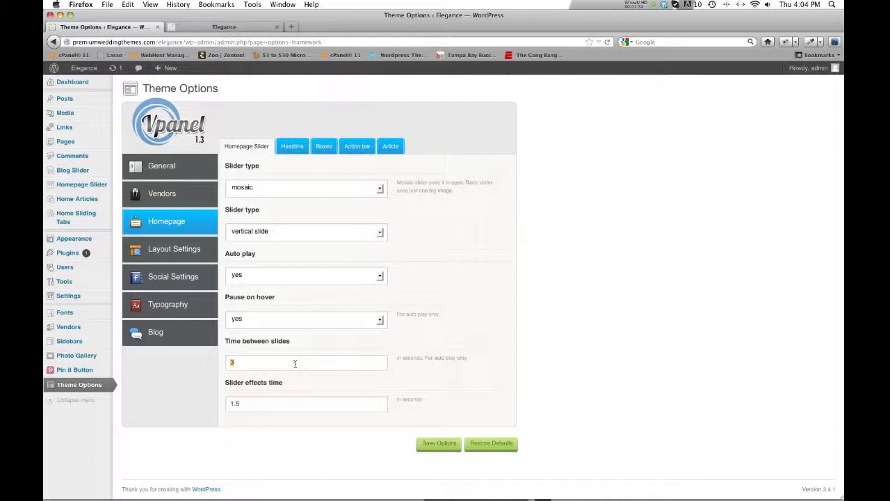
Step: Go over the time between slides and slider effects time, and save the theme options
{"action": "left_click", "coordinate": [251, 363]}
{"action": "left_click", "coordinate": [192, 391]}
{"action": "left_click", "coordinate": [250, 403]}
{"action": "left_click", "coordinate": [473, 270]}
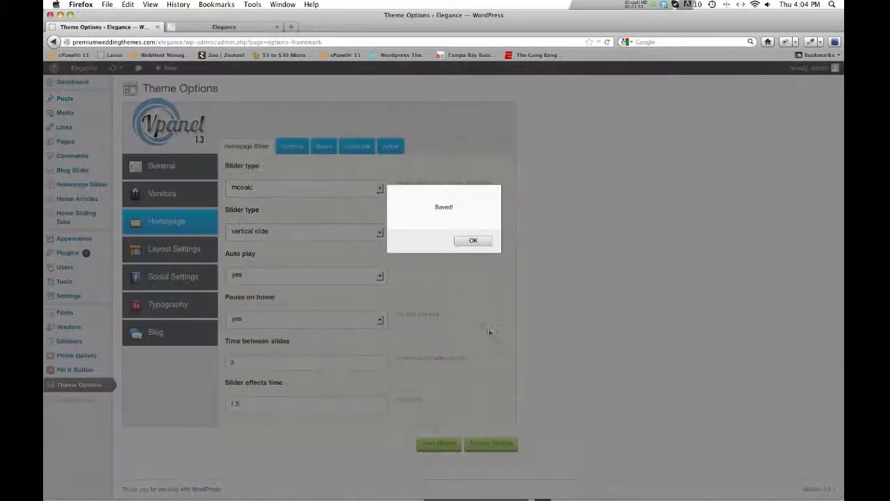
{"action": "left_click", "coordinate": [472, 240]}
Step: Reload the live Elegance homepage and advance the mosaic slider to check its vertical slide transition
{"action": "left_click", "coordinate": [247, 27]}
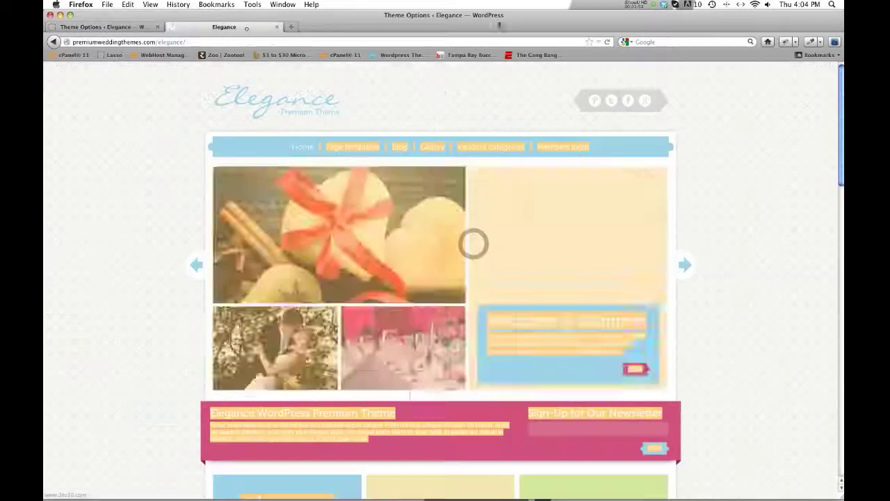
{"action": "left_click", "coordinate": [607, 41]}
{"action": "left_click", "coordinate": [715, 119]}
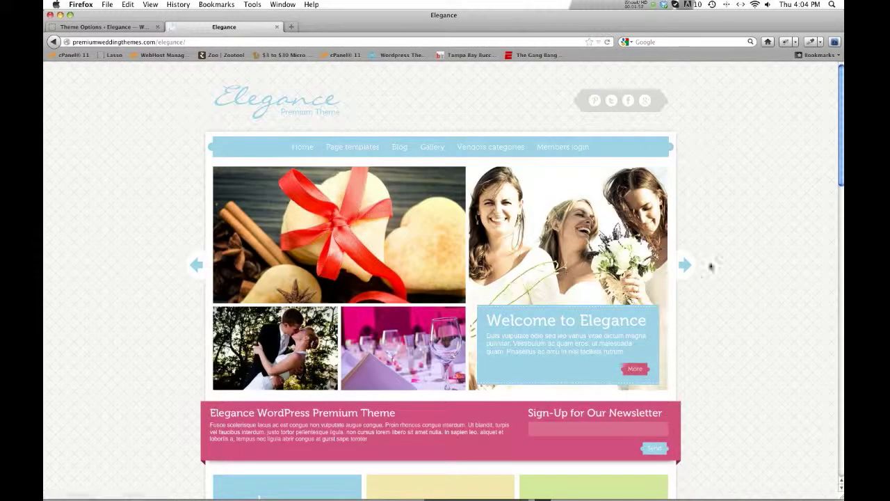
{"action": "left_click", "coordinate": [685, 264]}
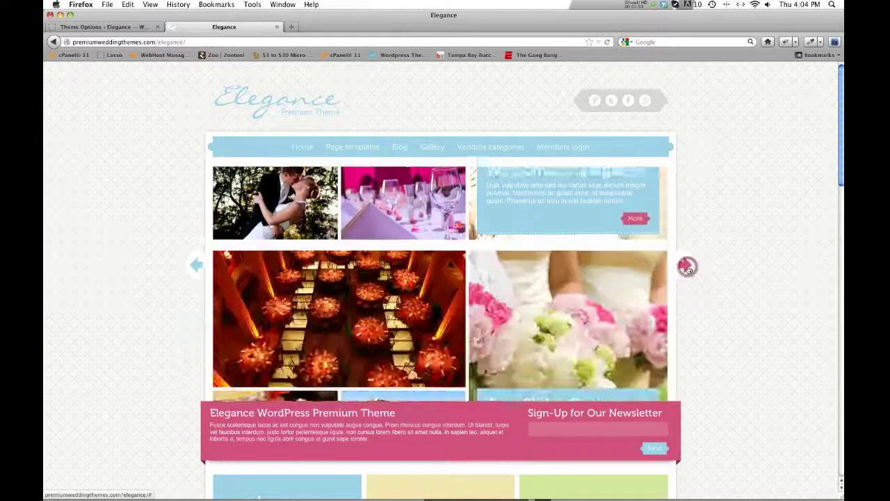
{"action": "left_click", "coordinate": [684, 265]}
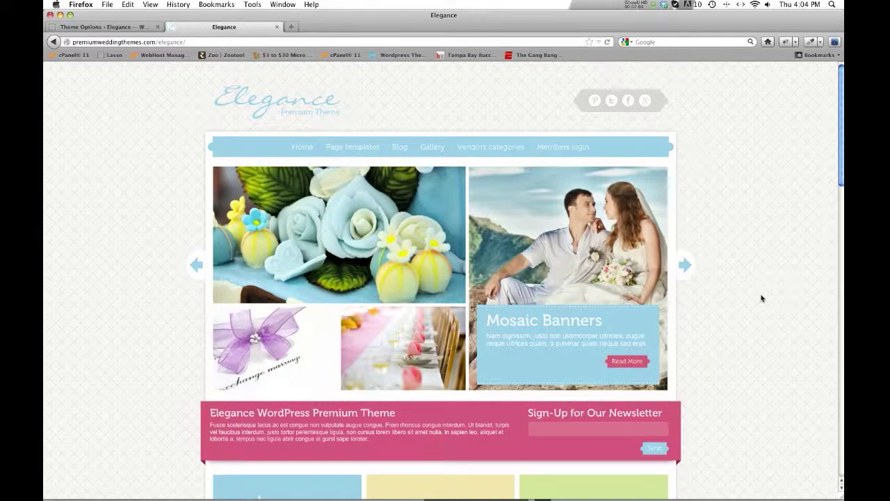
Step: Set the slider effects time to 2.5 seconds in Theme Options and save the options
{"action": "left_click", "coordinate": [129, 27]}
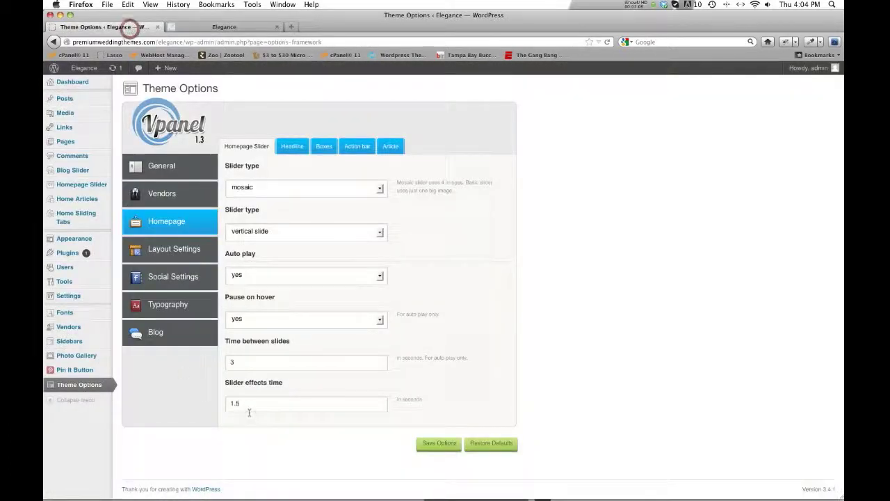
{"action": "double_click", "coordinate": [250, 403]}
{"action": "left_click", "coordinate": [266, 403]}
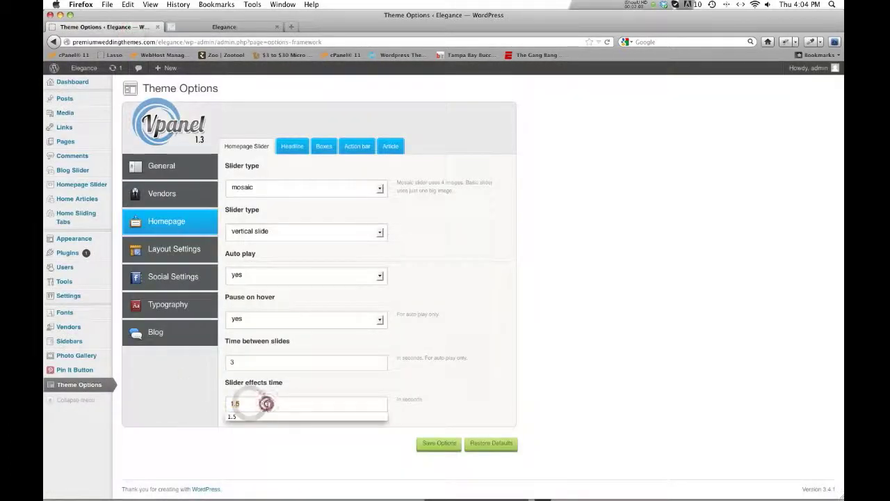
{"action": "double_click", "coordinate": [266, 403]}
{"action": "type", "text": "2.5"}
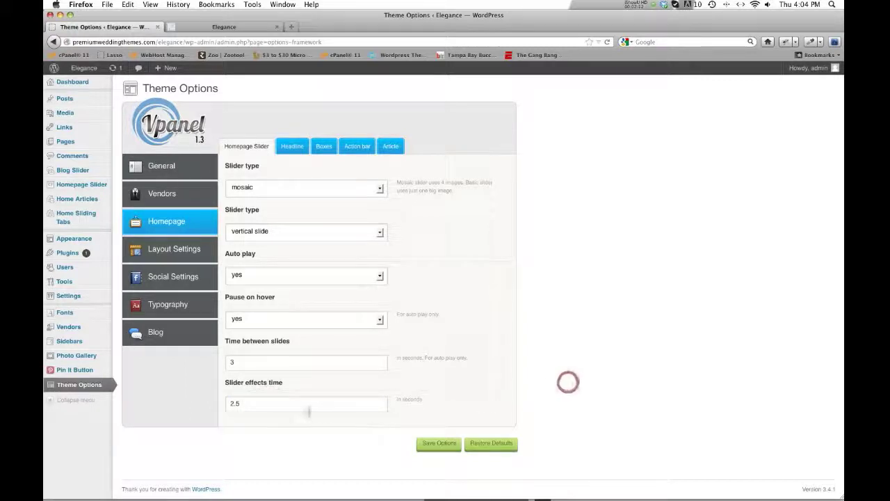
{"action": "left_click", "coordinate": [449, 447]}
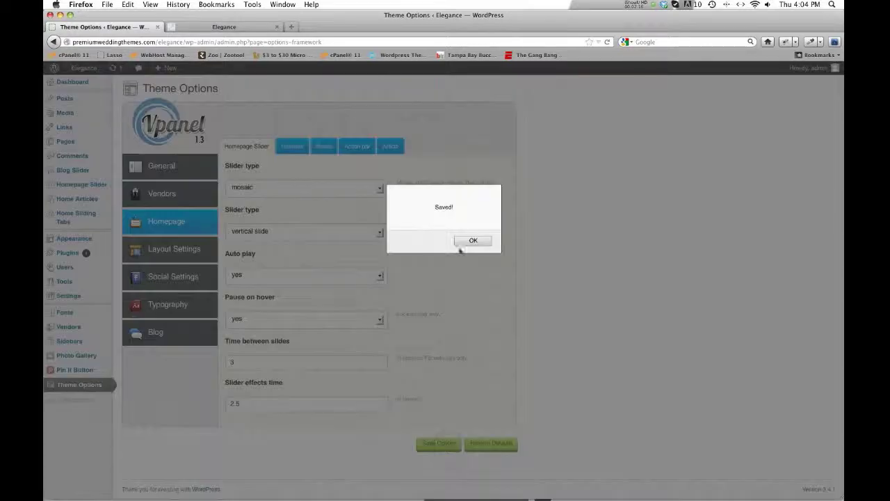
{"action": "left_click", "coordinate": [471, 241]}
Step: Reload the live homepage and advance the slider to check the 2.5-second transition speed
{"action": "left_click", "coordinate": [238, 27]}
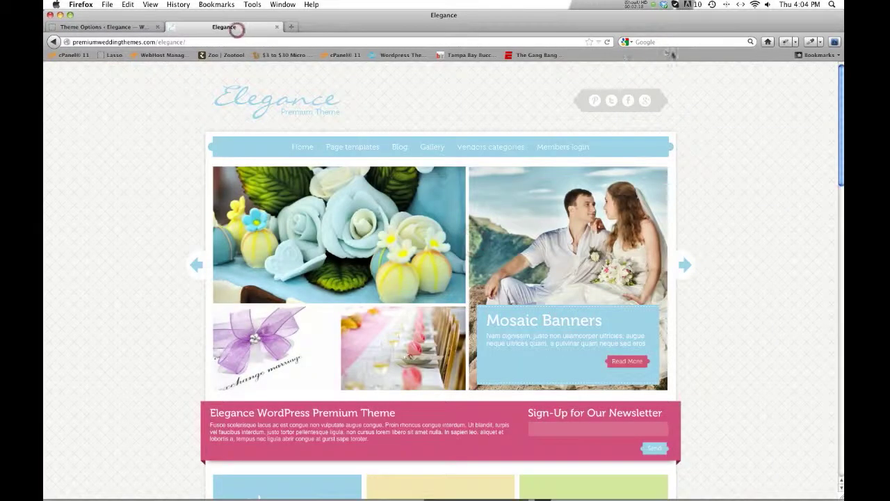
{"action": "left_click", "coordinate": [605, 43]}
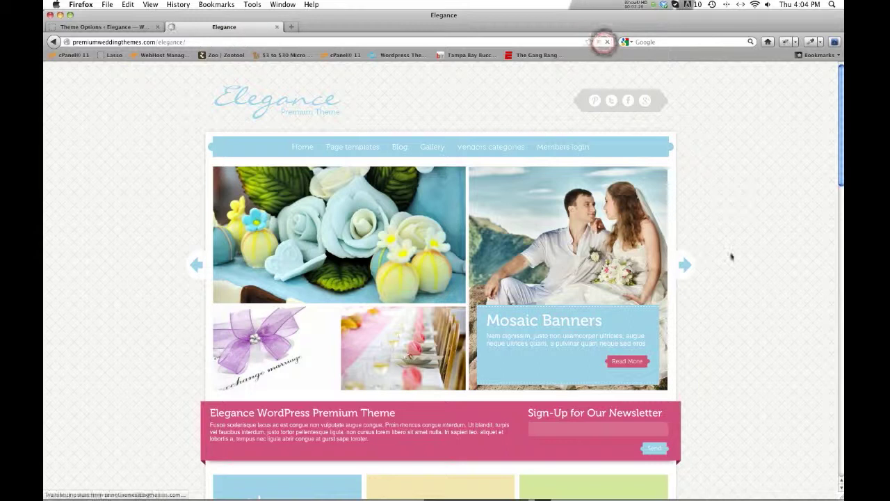
{"action": "left_click", "coordinate": [688, 265]}
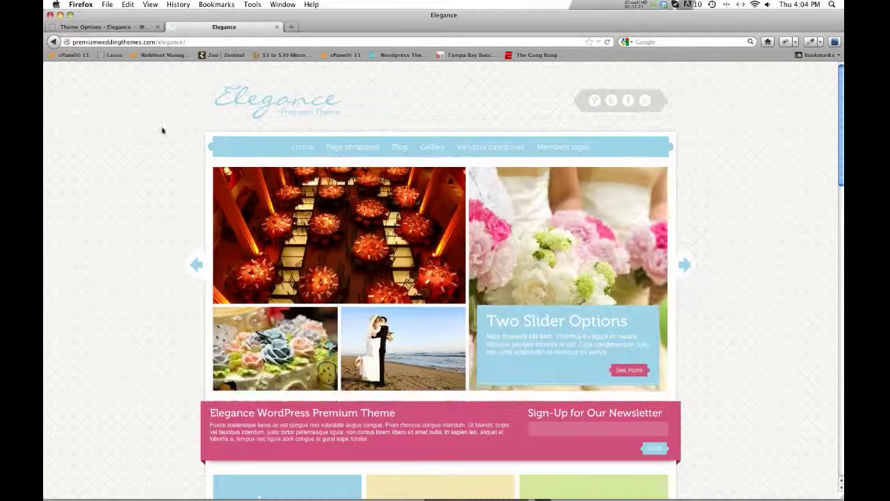
Step: Set the slider effects time to .5 seconds in Theme Options and save the options
{"action": "left_click", "coordinate": [108, 26]}
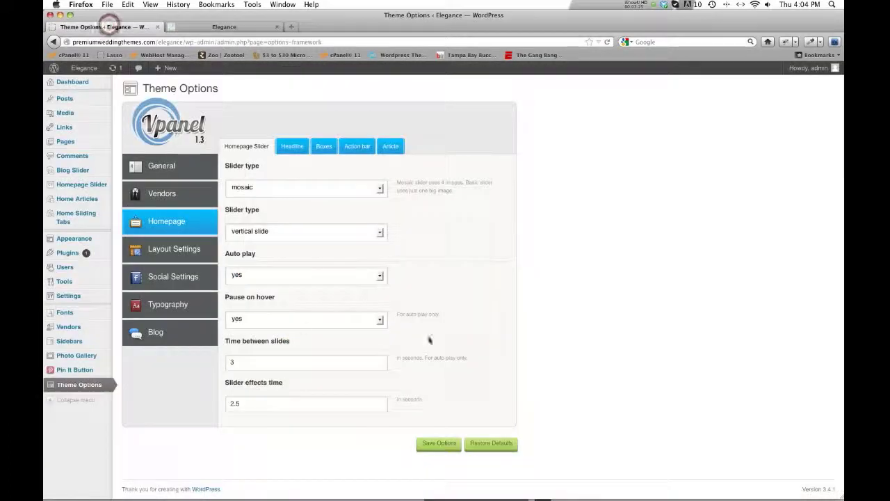
{"action": "triple_click", "coordinate": [261, 411]}
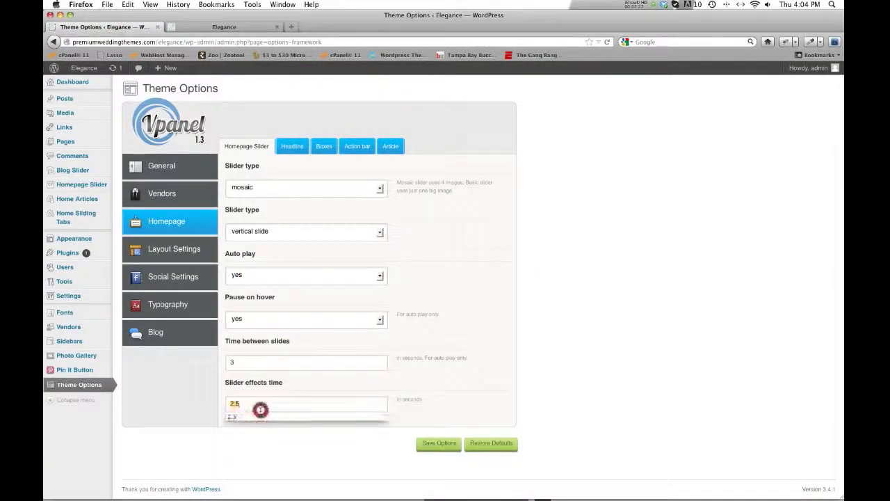
{"action": "type", "text": ".5"}
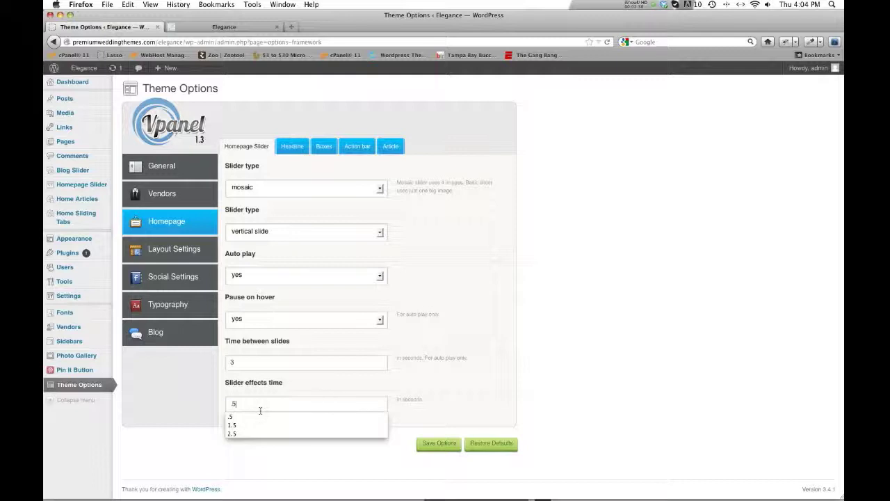
{"action": "left_click", "coordinate": [561, 380]}
{"action": "left_click", "coordinate": [420, 445]}
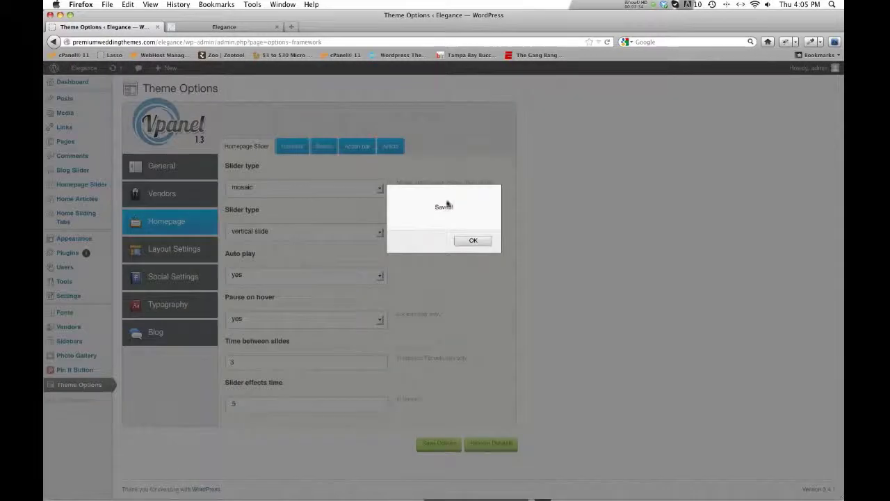
{"action": "left_click", "coordinate": [465, 241]}
Step: Advance the slider on the live homepage through two slides to check the .5-second transition speed
{"action": "left_click", "coordinate": [243, 28]}
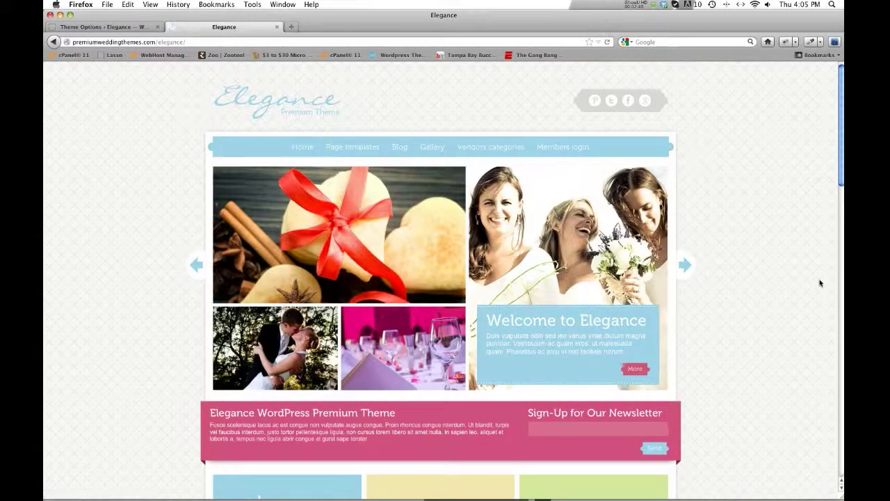
{"action": "left_click", "coordinate": [685, 266]}
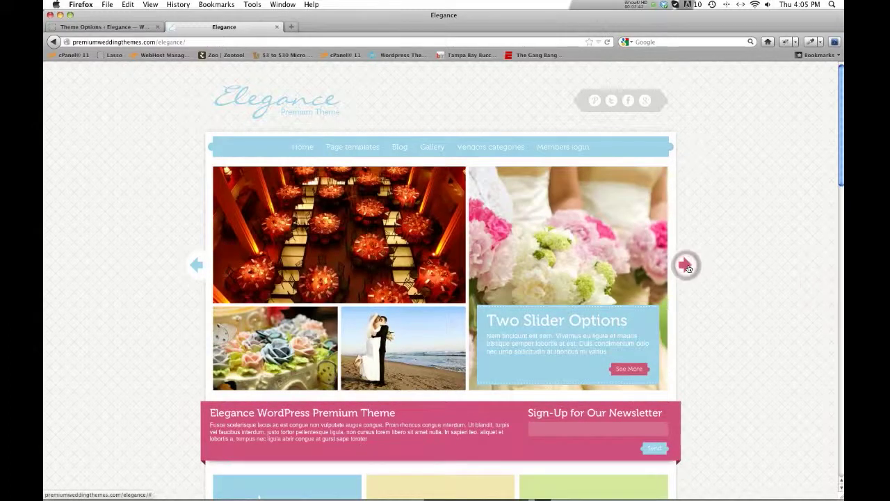
{"action": "left_click", "coordinate": [685, 266]}
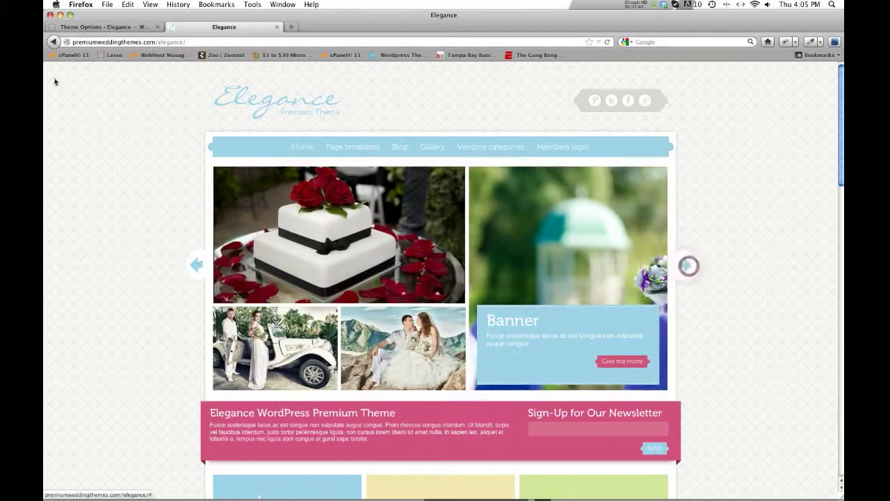
Step: Set the slider effects time to 1.5 seconds and the slider's transition type to fade
{"action": "left_click", "coordinate": [81, 26]}
{"action": "left_click", "coordinate": [612, 313]}
{"action": "left_click", "coordinate": [229, 404]}
{"action": "type", "text": "1.5"}
{"action": "left_click", "coordinate": [635, 259]}
{"action": "left_click", "coordinate": [379, 233]}
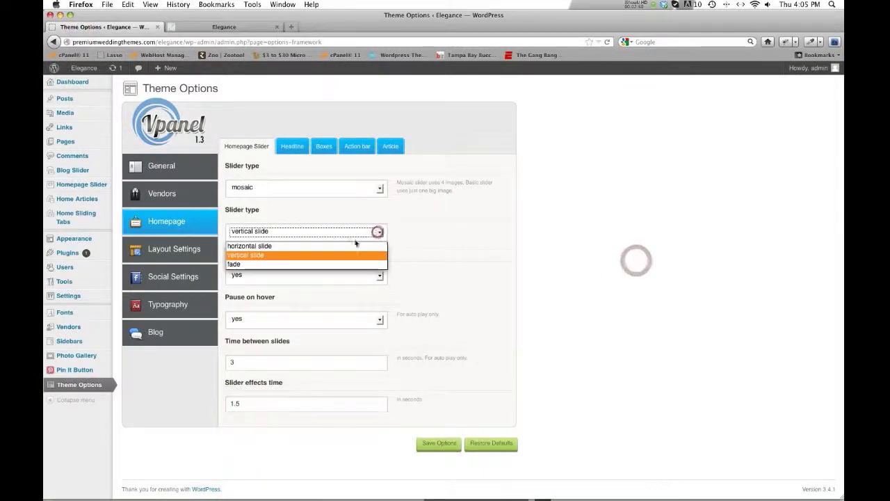
{"action": "left_click", "coordinate": [314, 263]}
{"action": "left_click", "coordinate": [577, 260]}
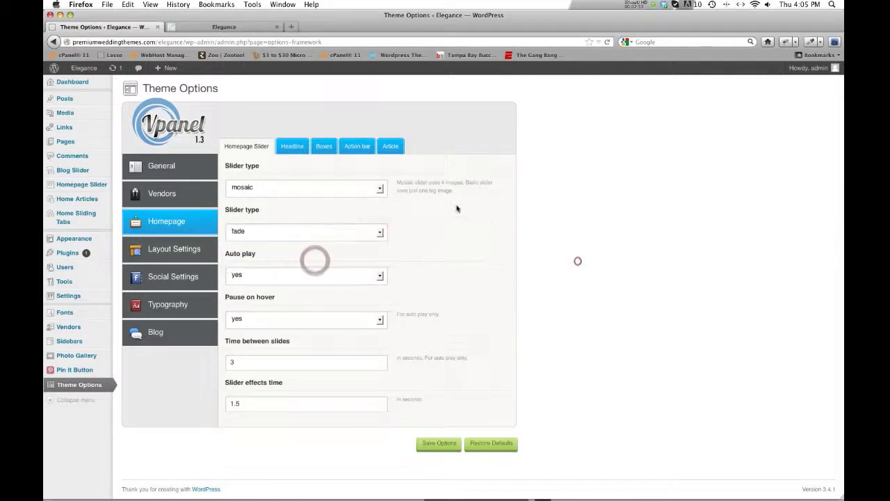
Step: Change the homepage slider from mosaic to basic and save the theme options
{"action": "left_click", "coordinate": [380, 187]}
{"action": "left_click", "coordinate": [336, 200]}
{"action": "left_click", "coordinate": [588, 259]}
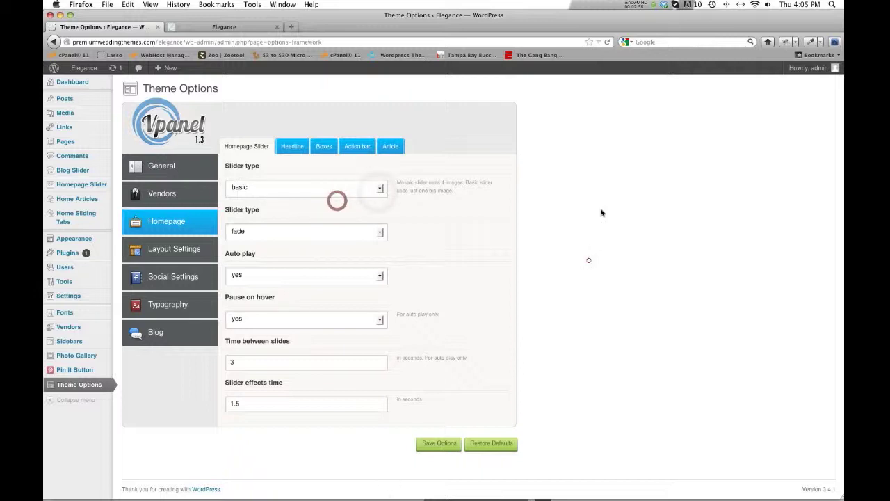
{"action": "left_click", "coordinate": [431, 445]}
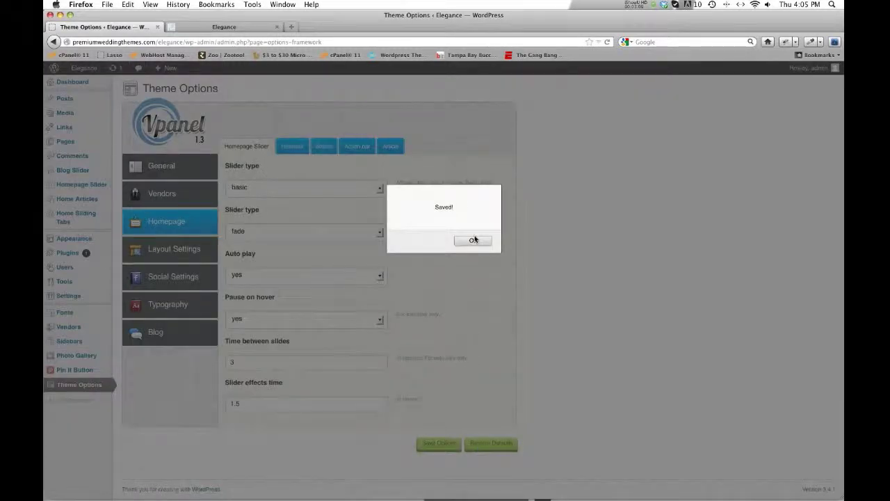
{"action": "left_click", "coordinate": [473, 240]}
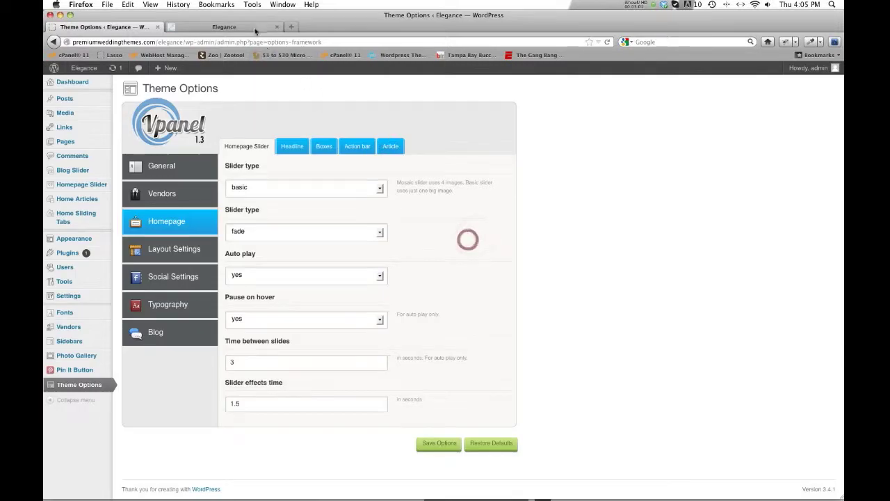
Step: Reload the live homepage and advance the basic slider to check its fade transition
{"action": "key", "text": "ctrl+Tab"}
{"action": "left_click", "coordinate": [605, 42]}
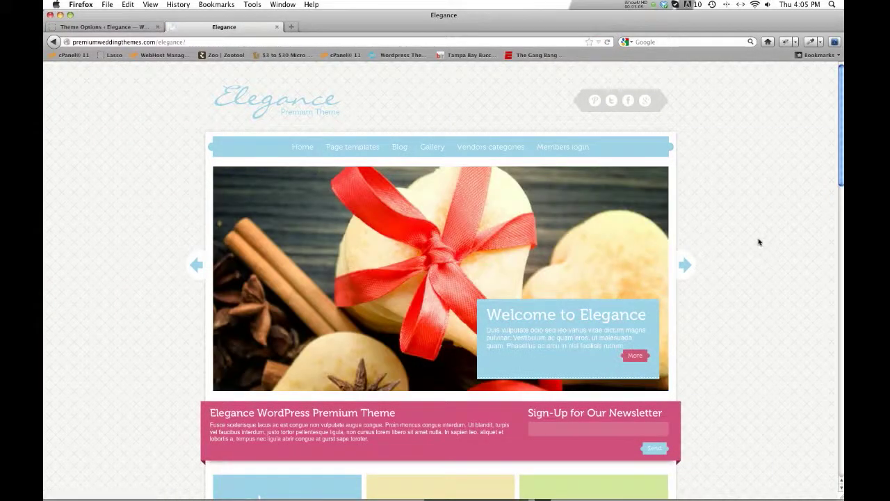
{"action": "left_click", "coordinate": [684, 264]}
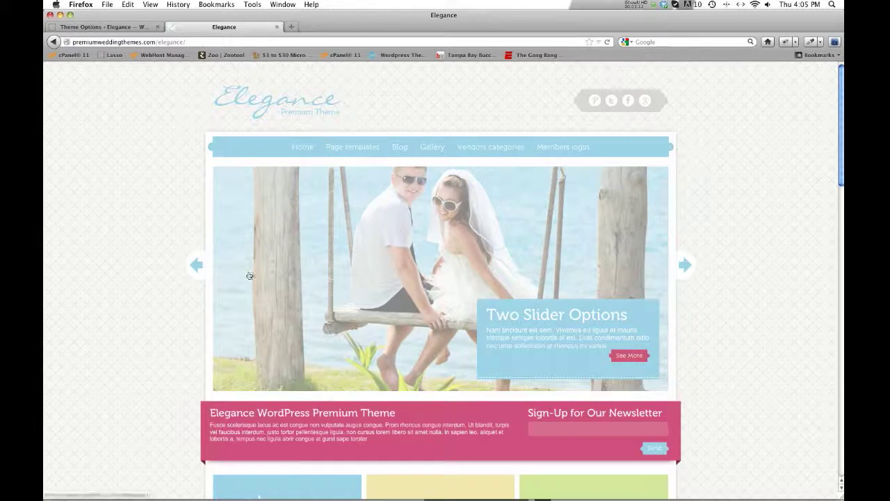
Step: Change the homepage slider from basic to mosaic in Theme Options and save the options
{"action": "left_click", "coordinate": [136, 27]}
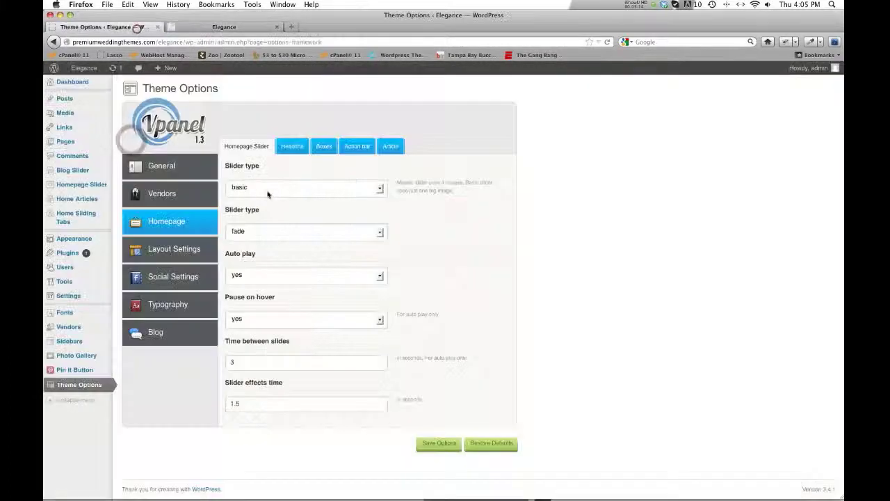
{"action": "left_click", "coordinate": [378, 188]}
{"action": "left_click", "coordinate": [359, 206]}
{"action": "left_click", "coordinate": [471, 228]}
{"action": "left_click", "coordinate": [449, 445]}
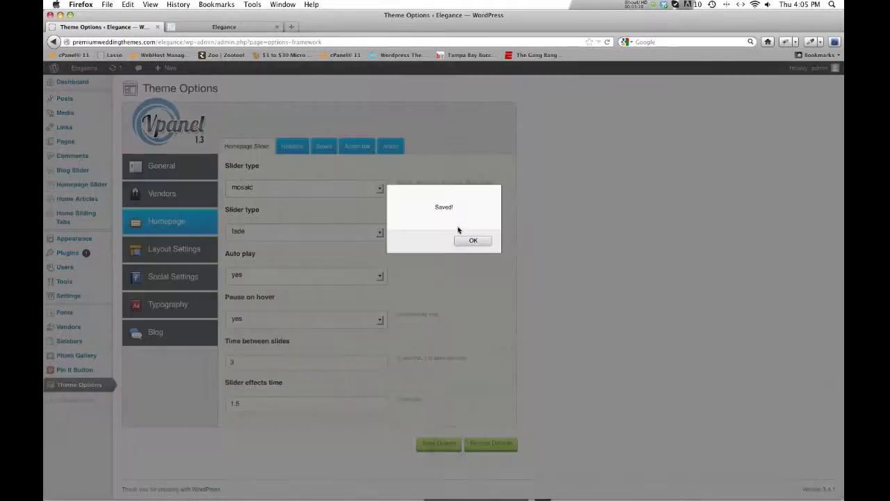
{"action": "left_click", "coordinate": [465, 239]}
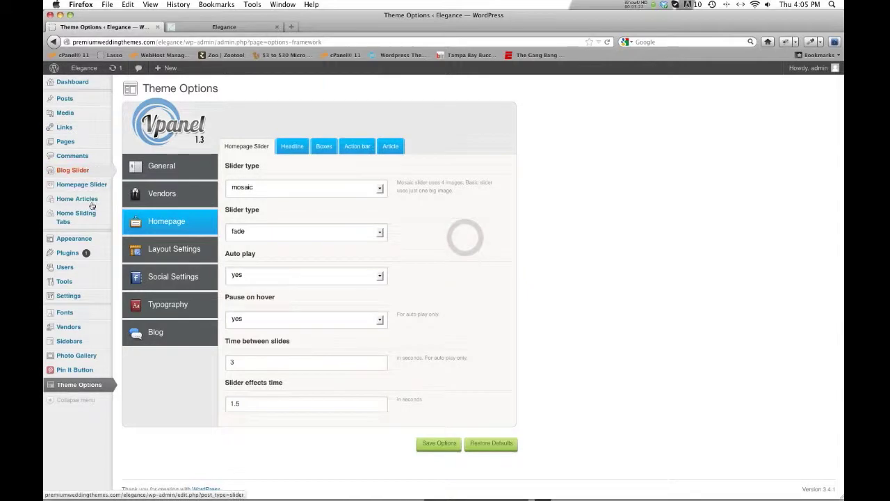
Step: Look through the article, video and sample sliding tabs on the live homepage and reload the page
{"action": "mouse_move", "coordinate": [82, 227]}
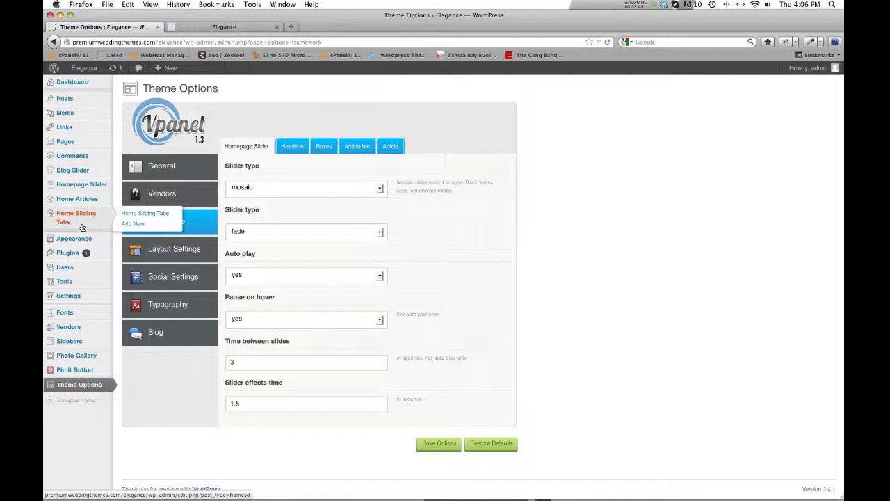
{"action": "mouse_move", "coordinate": [72, 171]}
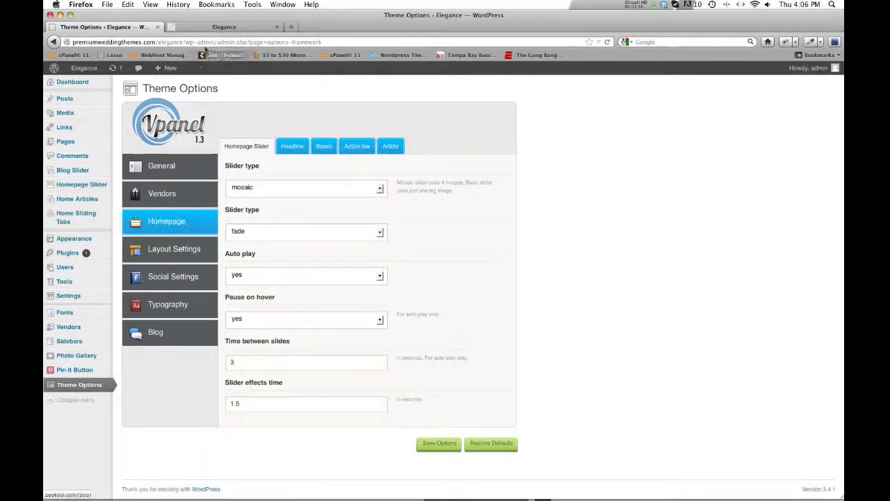
{"action": "left_click", "coordinate": [212, 27]}
{"action": "scroll", "coordinate": [369, 287], "scroll_direction": "down", "scroll_amount": 15}
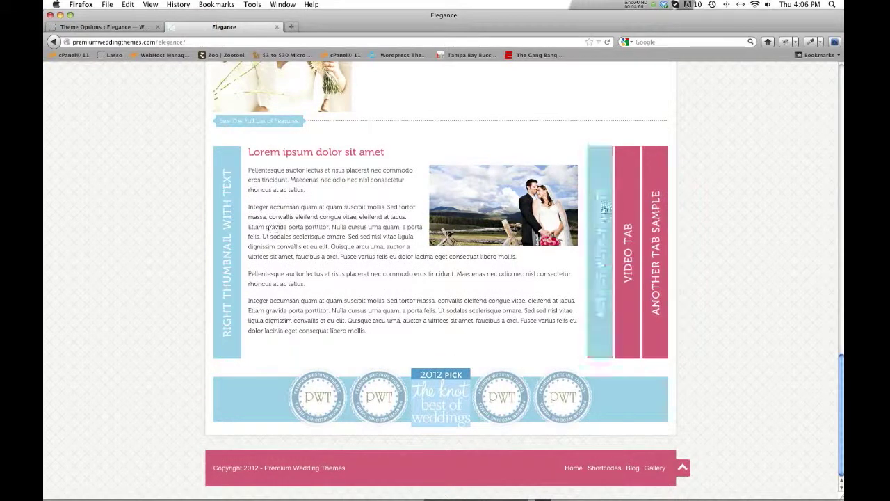
{"action": "left_click", "coordinate": [600, 209]}
{"action": "left_click", "coordinate": [626, 210]}
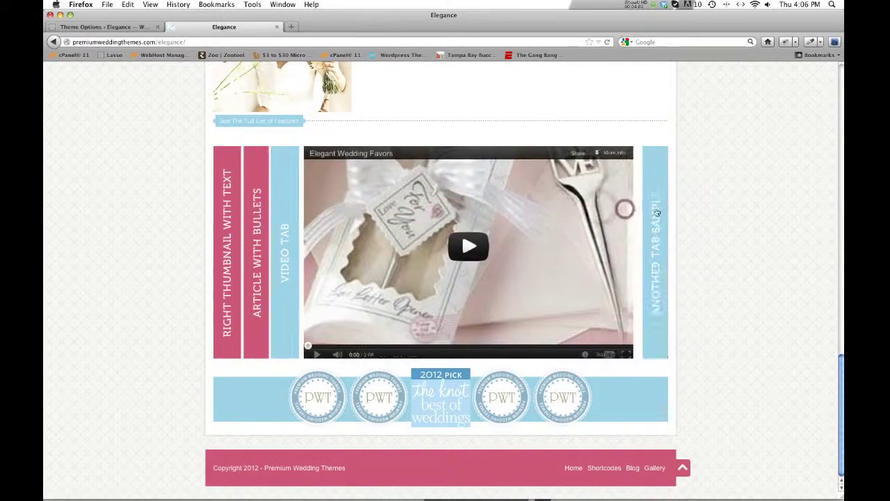
{"action": "left_click", "coordinate": [657, 208]}
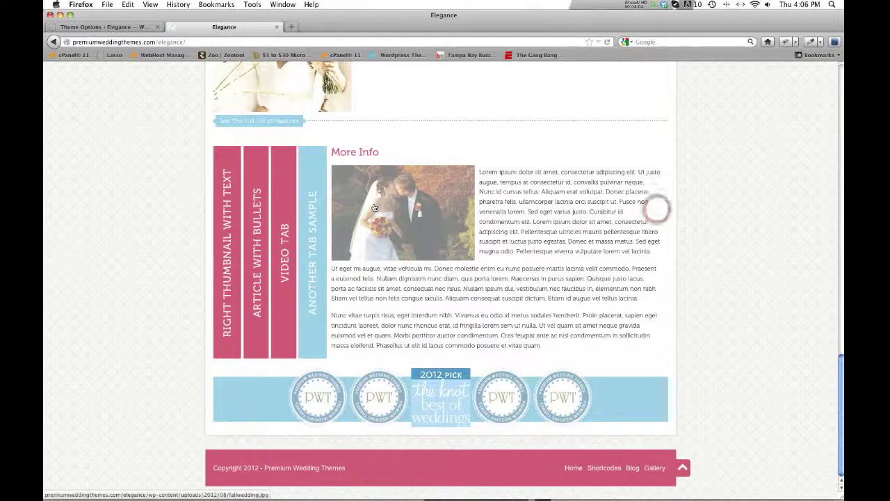
{"action": "scroll", "coordinate": [210, 180], "scroll_direction": "up", "scroll_amount": 15}
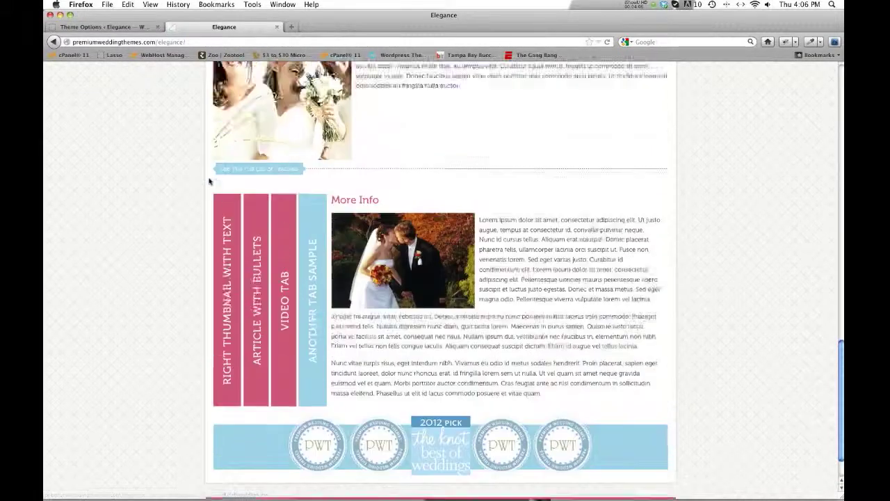
{"action": "left_click", "coordinate": [606, 42]}
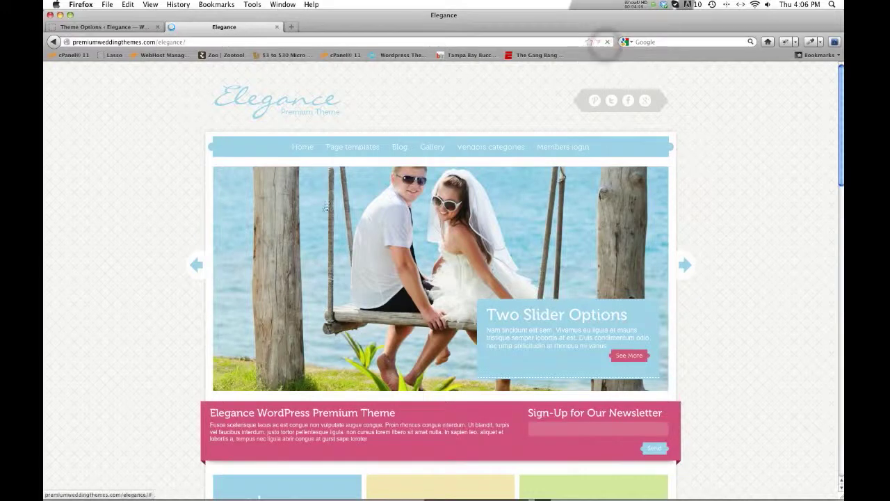
Step: Open the list of Homepage Slider items in the WordPress admin and start a new slider item
{"action": "left_click", "coordinate": [131, 26]}
{"action": "mouse_move", "coordinate": [85, 191]}
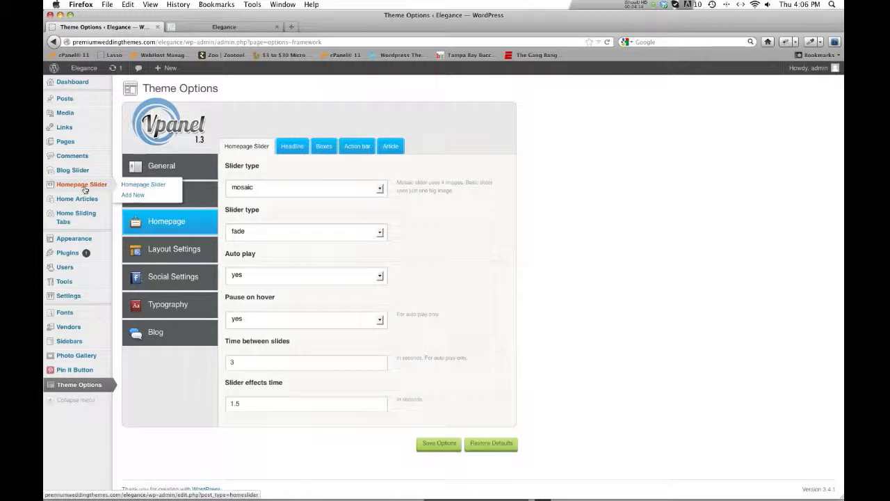
{"action": "left_click", "coordinate": [143, 186]}
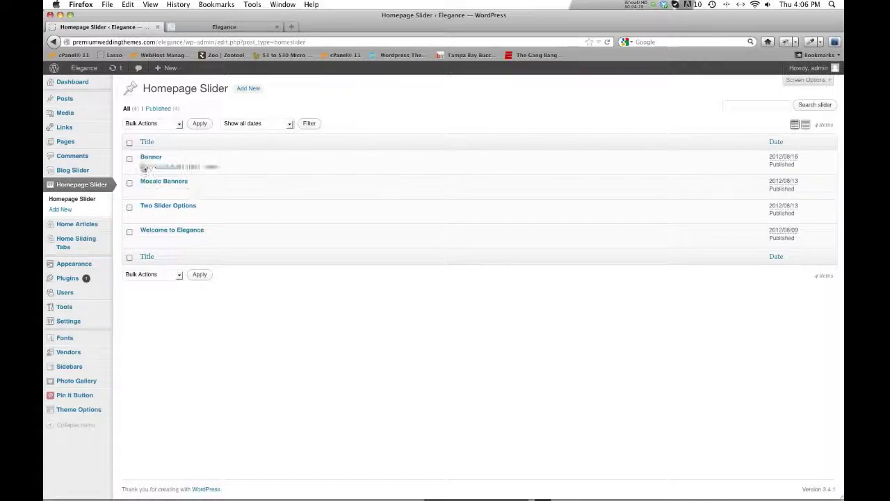
{"action": "left_click", "coordinate": [269, 282]}
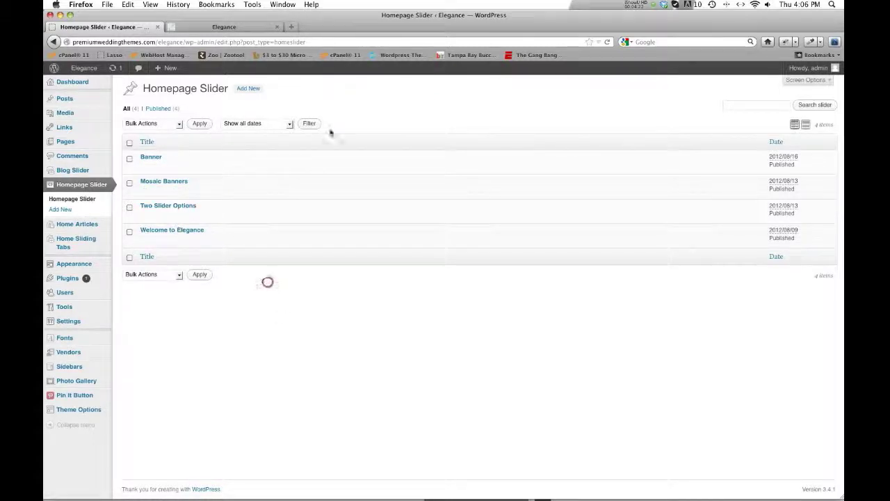
{"action": "left_click", "coordinate": [359, 110]}
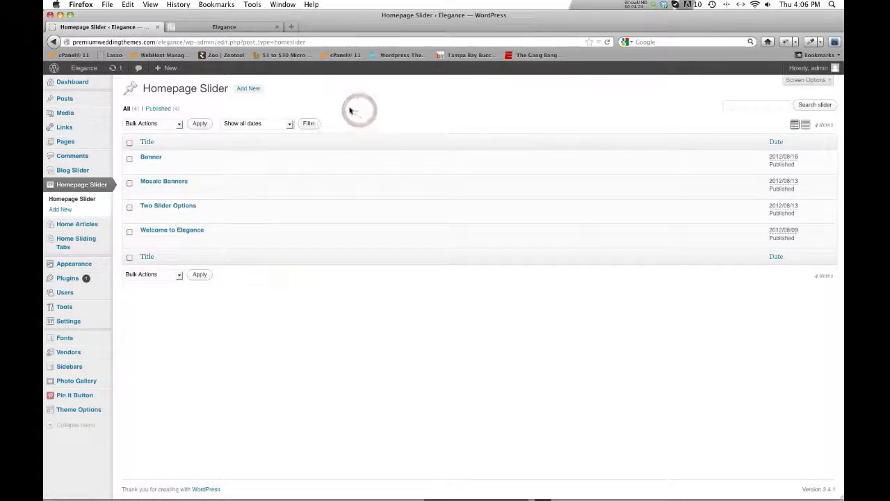
{"action": "left_click", "coordinate": [249, 89]}
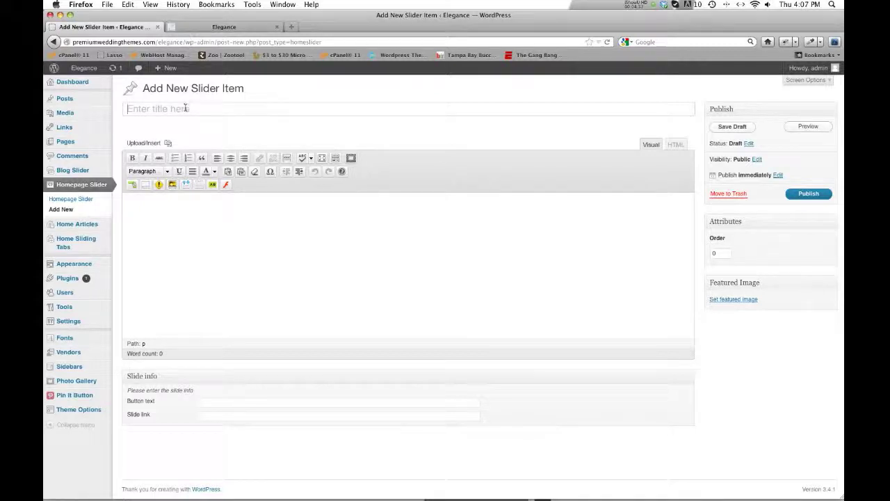
Step: Check the slide captions on the live homepage and title the new slider item "This is a Test"
{"action": "left_click", "coordinate": [230, 26]}
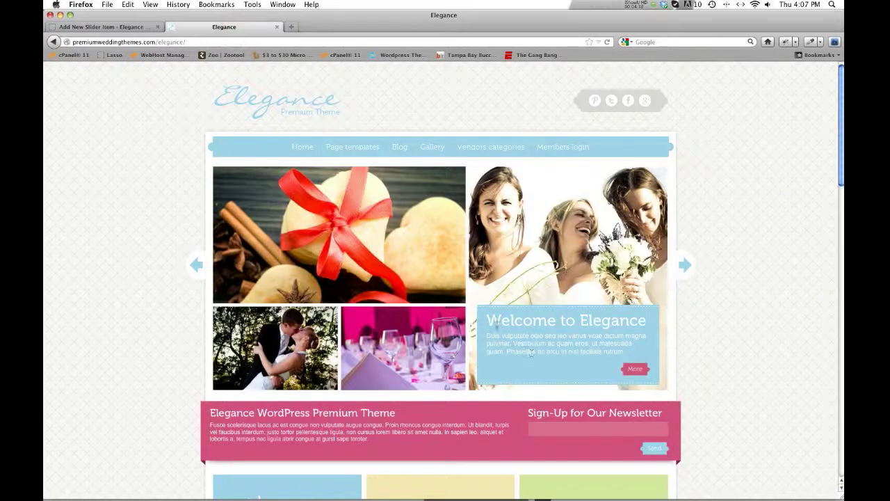
{"action": "left_click", "coordinate": [136, 26]}
{"action": "left_click", "coordinate": [219, 110]}
{"action": "type", "text": "This is a Test"}
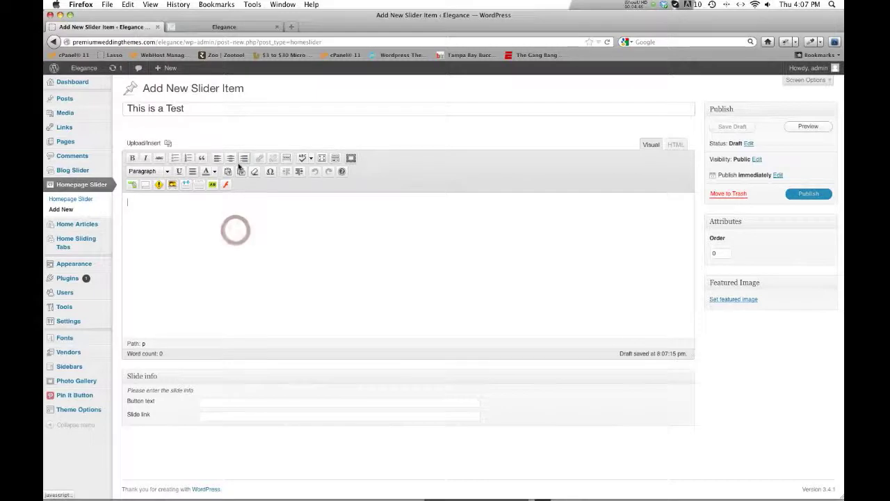
Step: Fill the slide's body with the sample paragraph "Class aptent taciti sociosqu ... mauris volutpat euismod." and save the draft
{"action": "left_click", "coordinate": [213, 28]}
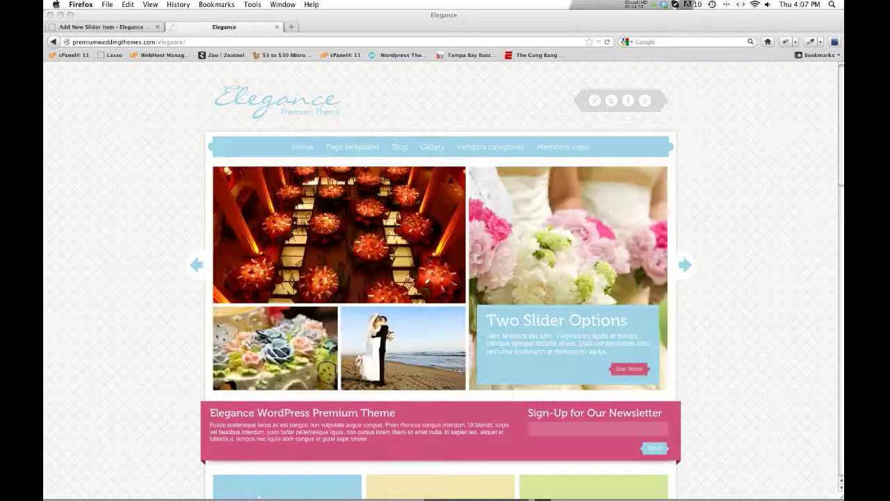
{"action": "left_click", "coordinate": [129, 26]}
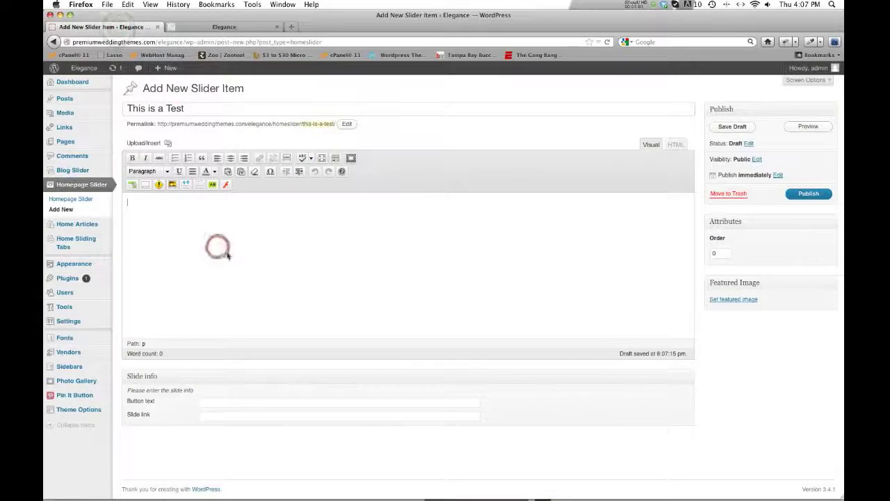
{"action": "key", "text": "super+v"}
{"action": "key", "text": "super+z"}
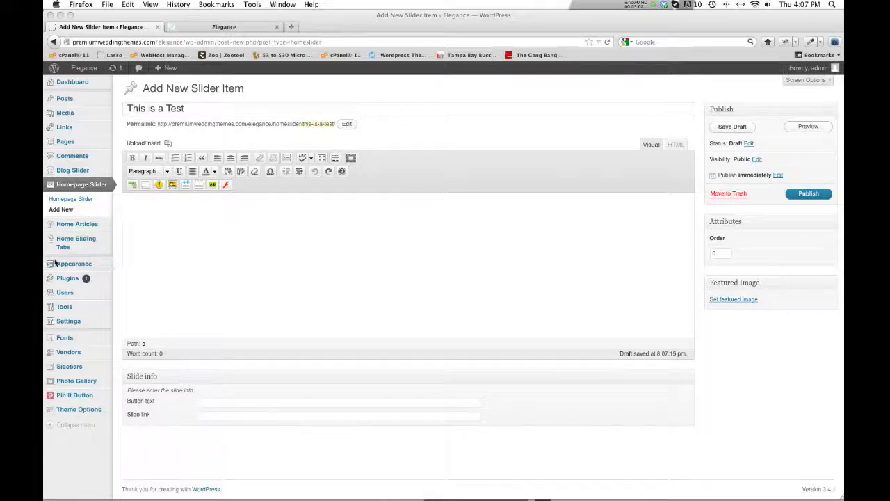
{"action": "left_click", "coordinate": [290, 237]}
{"action": "type", "text": "Class aptent taciti sociosqu ad litora torquent per conubia nostra, per inceptos himenaeos. In commodo mauris nec mauris volutpat euismod."}
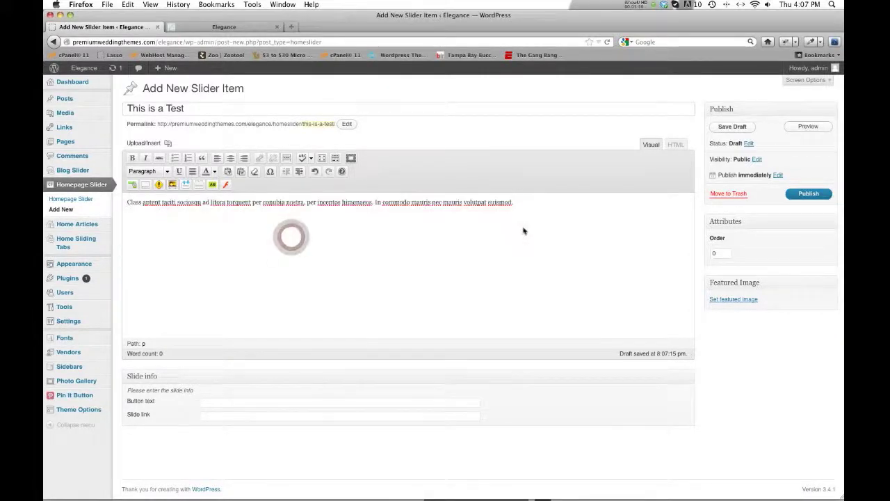
{"action": "left_click", "coordinate": [726, 132]}
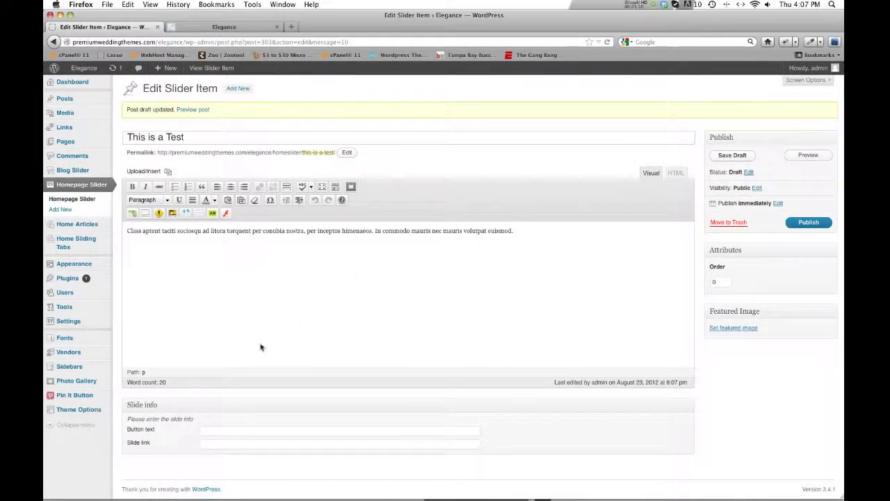
Step: Set the slide's button text to "Read More" and its link to "#", and publish the slider item
{"action": "left_click", "coordinate": [208, 430]}
{"action": "type", "text": "Read More"}
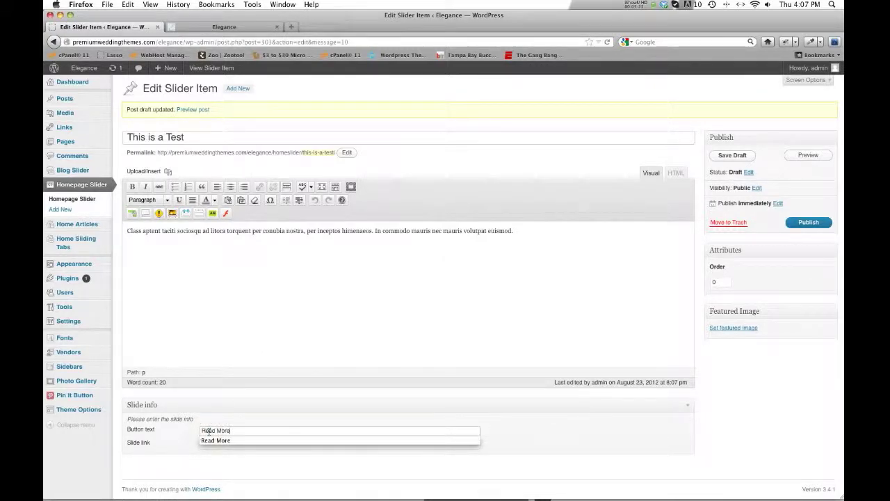
{"action": "key", "text": "Tab"}
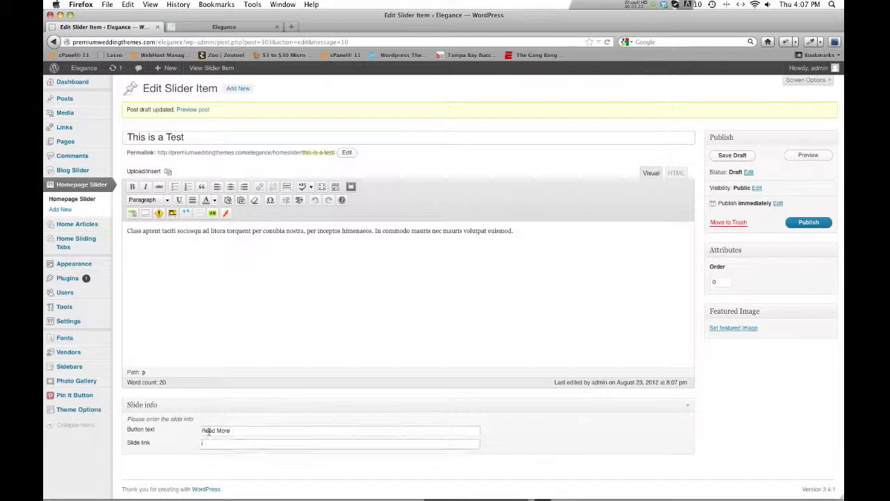
{"action": "type", "text": "#"}
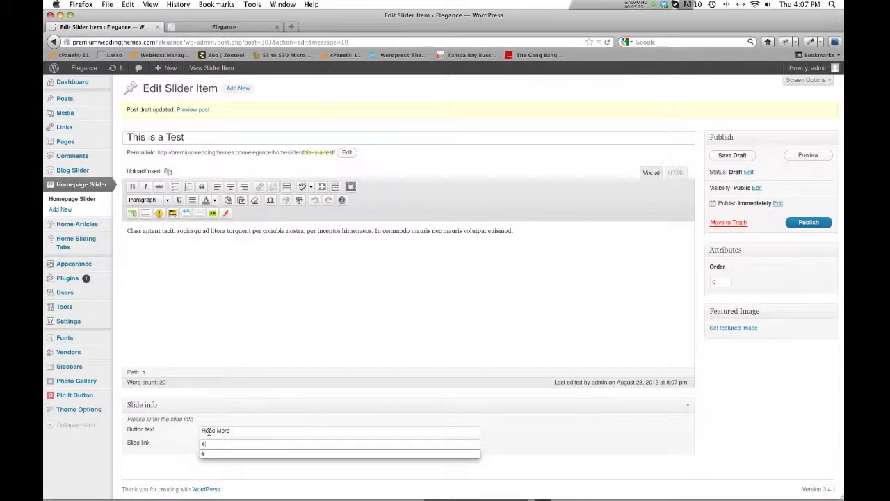
{"action": "key", "text": "Down"}
{"action": "key", "text": "Return"}
{"action": "left_click", "coordinate": [586, 443]}
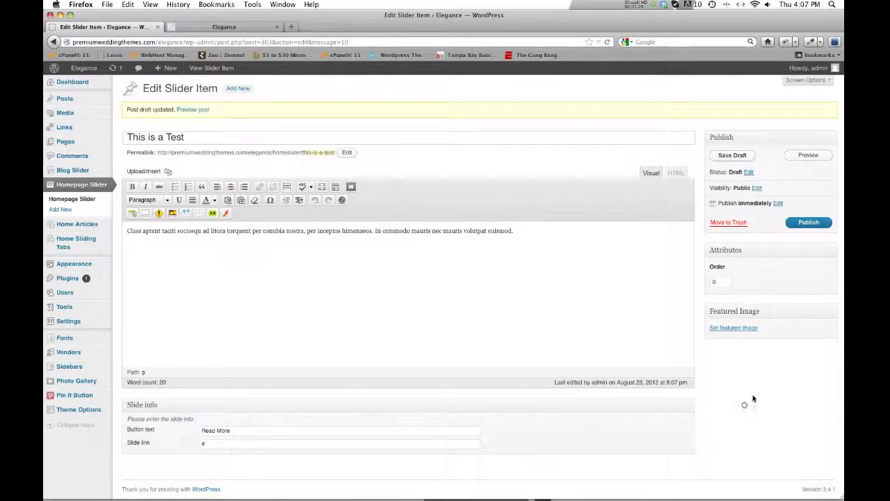
{"action": "left_click", "coordinate": [806, 223]}
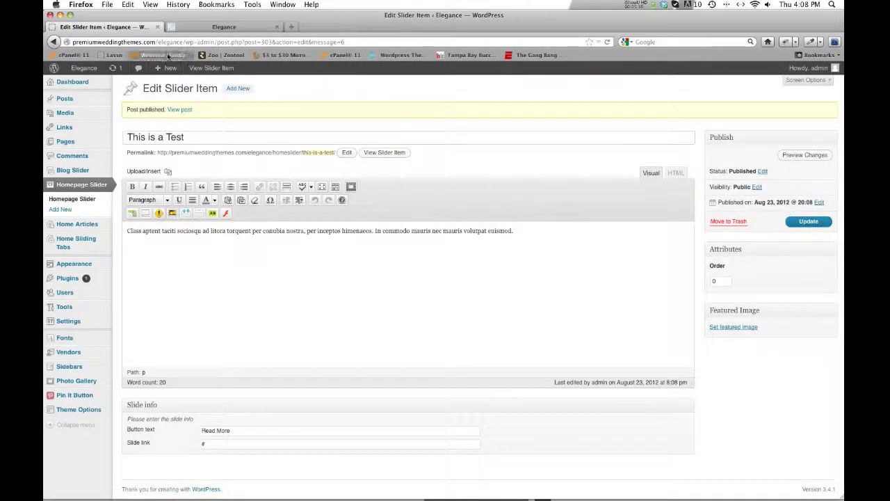
Step: Reload the live homepage to check how the published slide displays, and return to the slider item's editing page
{"action": "left_click", "coordinate": [183, 27]}
{"action": "left_click", "coordinate": [606, 41]}
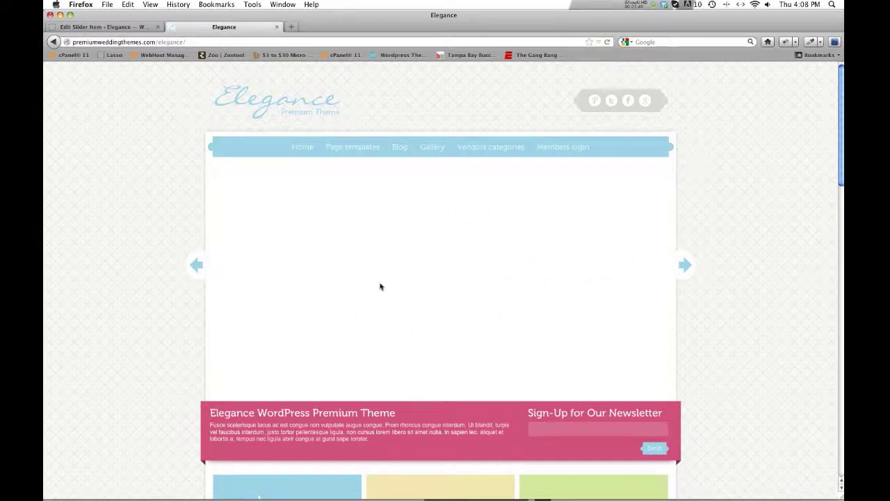
{"action": "left_click", "coordinate": [105, 26]}
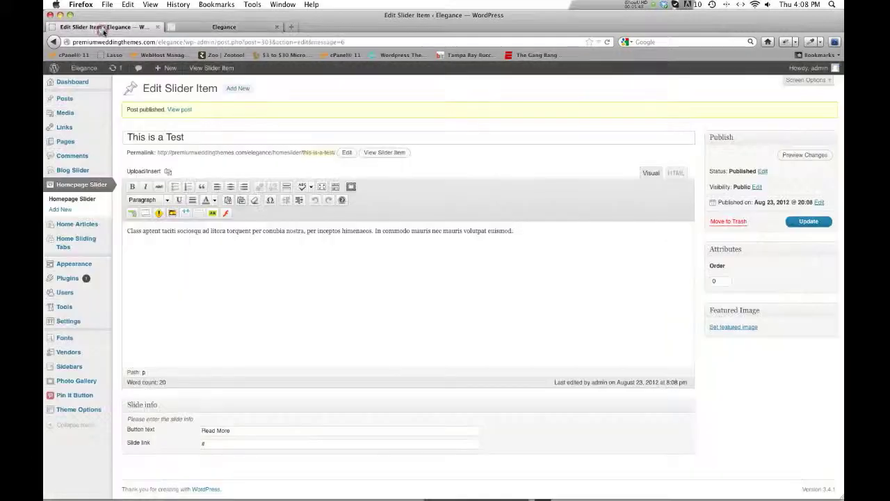
{"action": "left_click", "coordinate": [768, 378]}
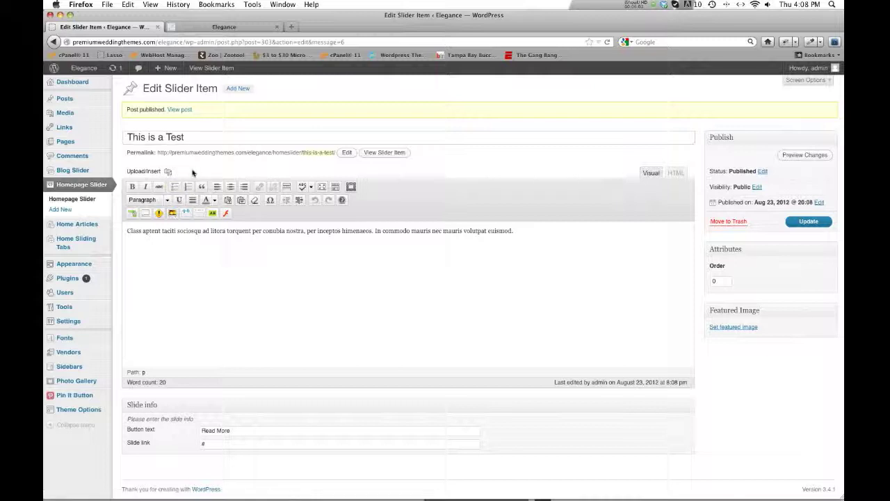
Step: Start uploading files for the slide from the computer and browse to Dropbox > WEB KIT UI DEISGN > Stock Imagery > Wedding
{"action": "left_click", "coordinate": [167, 172]}
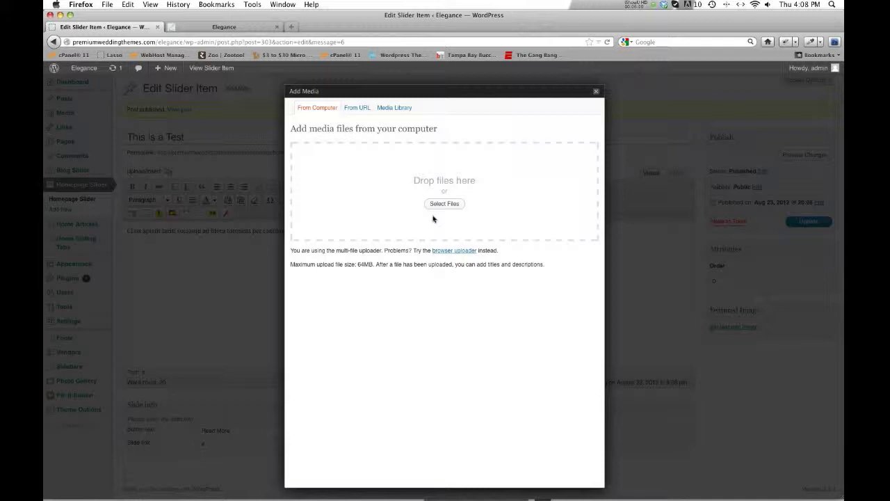
{"action": "left_click", "coordinate": [215, 26]}
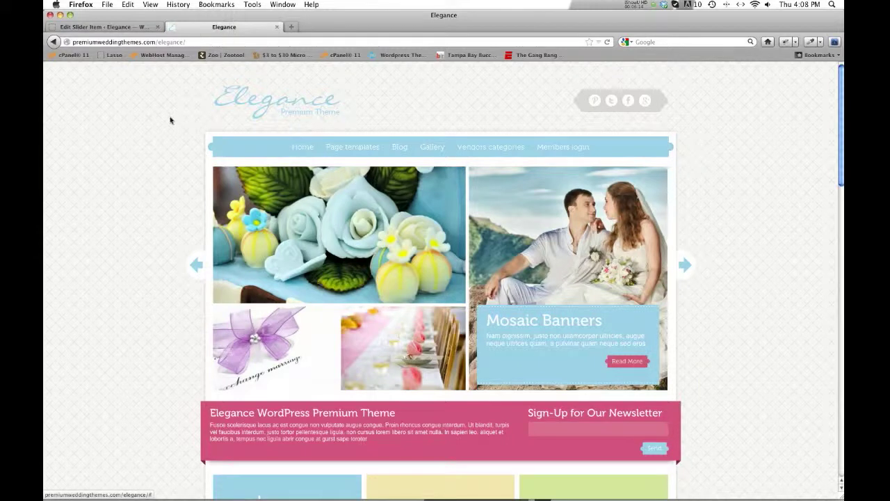
{"action": "left_click", "coordinate": [125, 26]}
{"action": "left_click", "coordinate": [445, 203]}
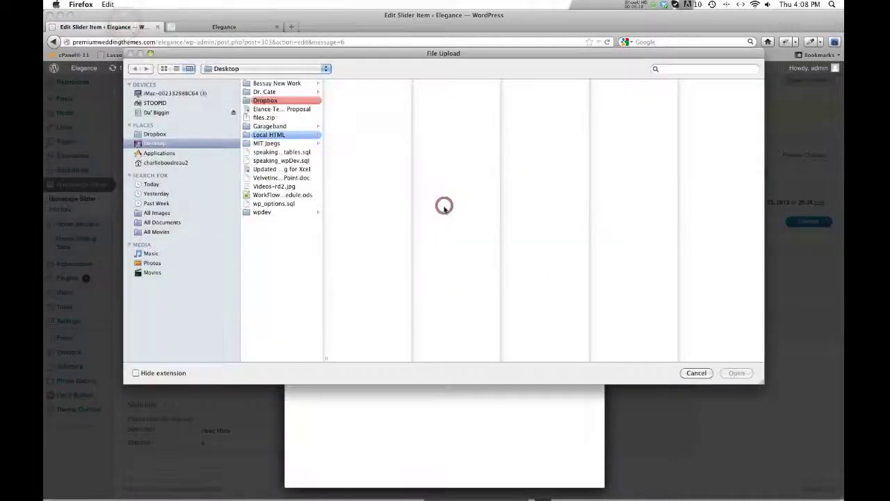
{"action": "left_click", "coordinate": [276, 100]}
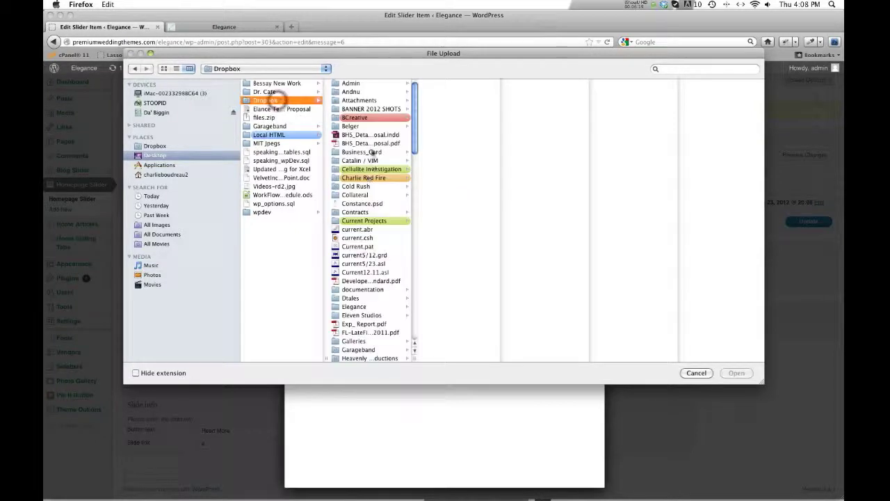
{"action": "scroll", "coordinate": [372, 243], "scroll_direction": "down", "scroll_amount": 15}
{"action": "left_click", "coordinate": [383, 297]}
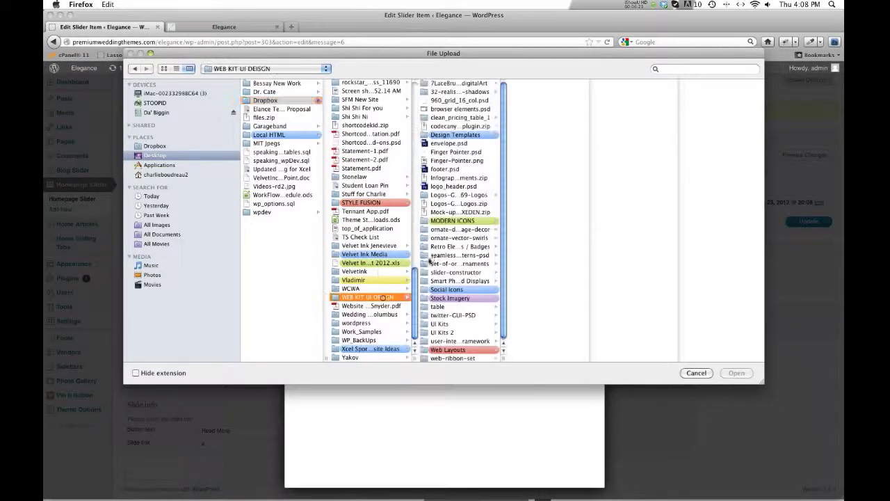
{"action": "left_click", "coordinate": [459, 297]}
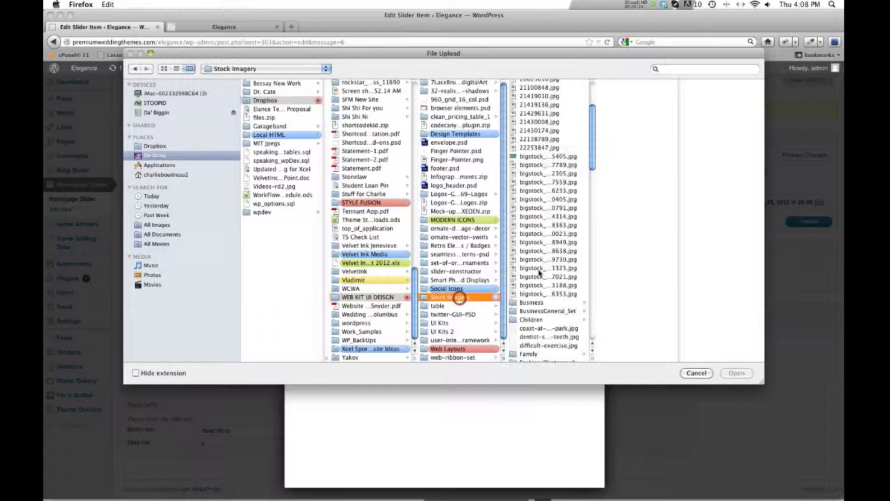
{"action": "scroll", "coordinate": [539, 272], "scroll_direction": "down", "scroll_amount": 10}
{"action": "left_click", "coordinate": [547, 358]}
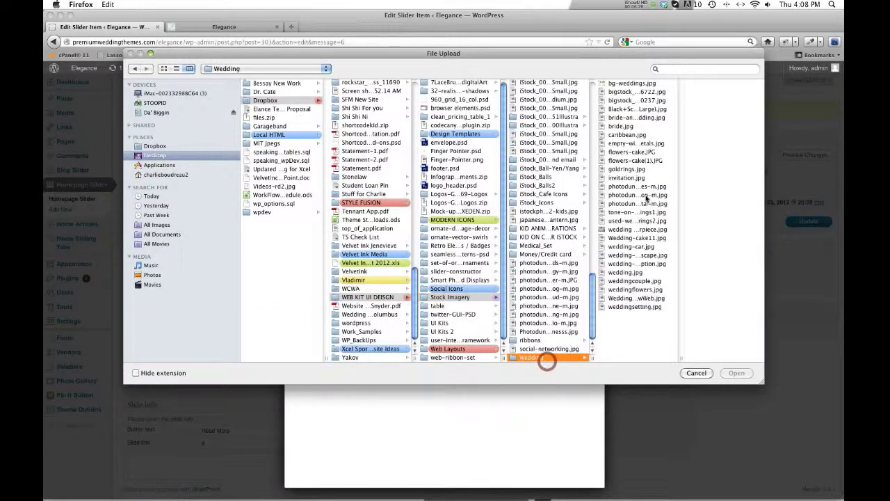
Step: Upload the Wedding folder's first four images, bg-weddings through Black+Scroll-Work+Cake+(Large), to the slide and save all changes
{"action": "left_click", "coordinate": [628, 83]}
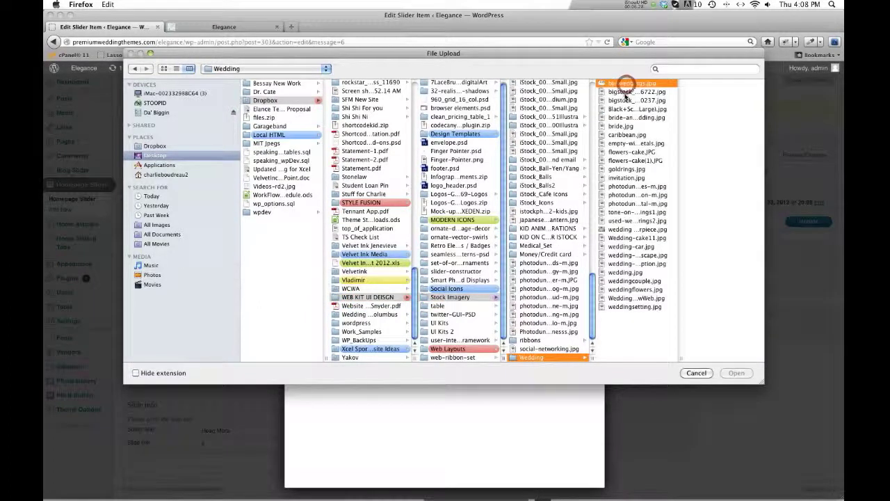
{"action": "left_click", "coordinate": [612, 109], "text": "shift"}
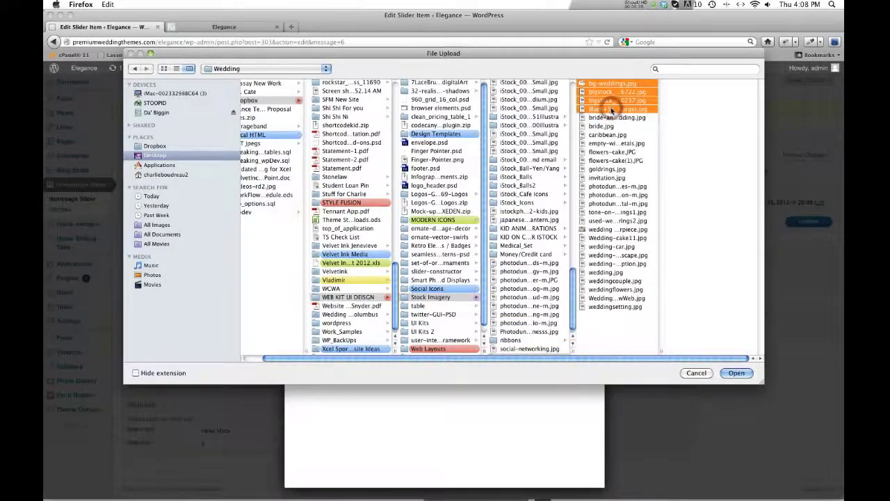
{"action": "key", "text": "Return"}
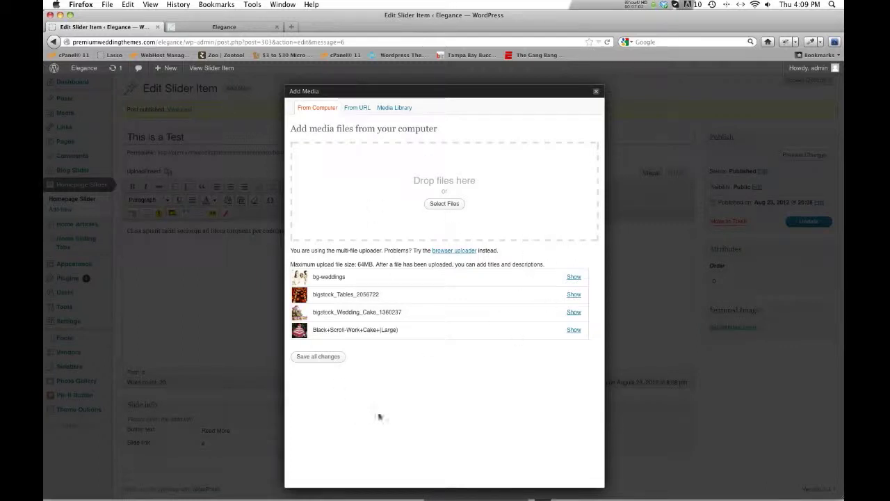
{"action": "left_click", "coordinate": [311, 357]}
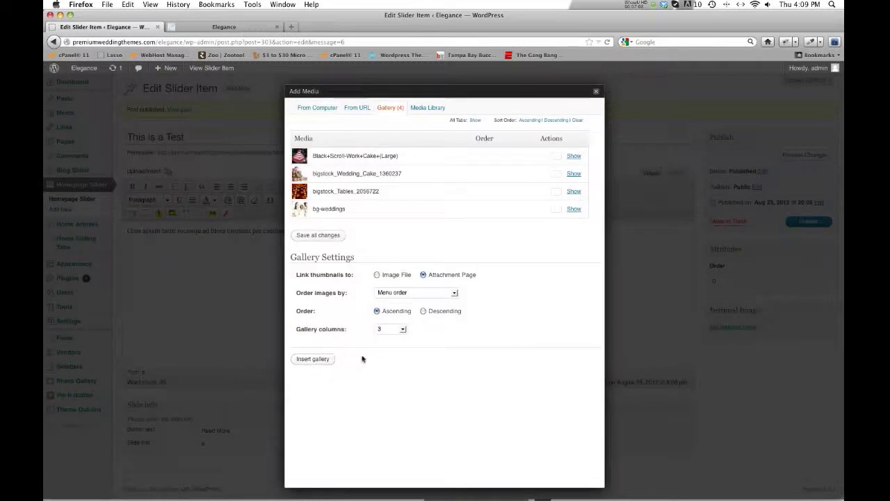
Step: Review the slide's uploaded image gallery, close the media window and update the slider item
{"action": "left_click", "coordinate": [373, 109]}
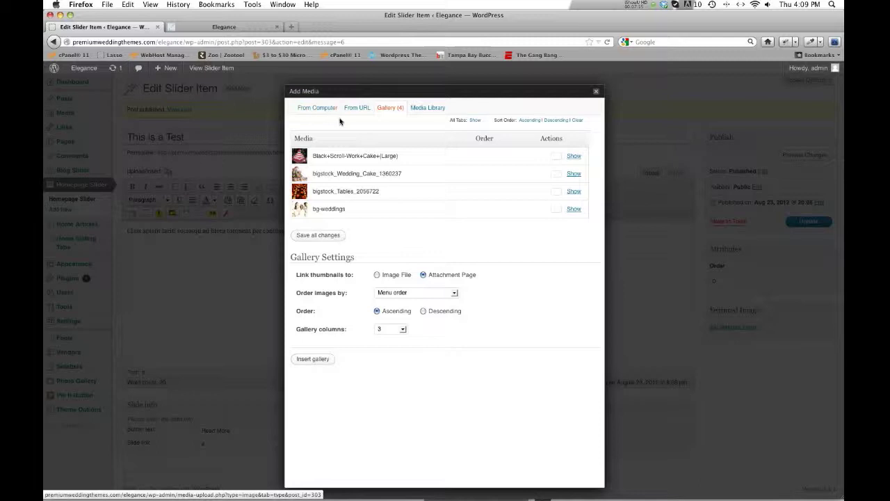
{"action": "left_click", "coordinate": [427, 108]}
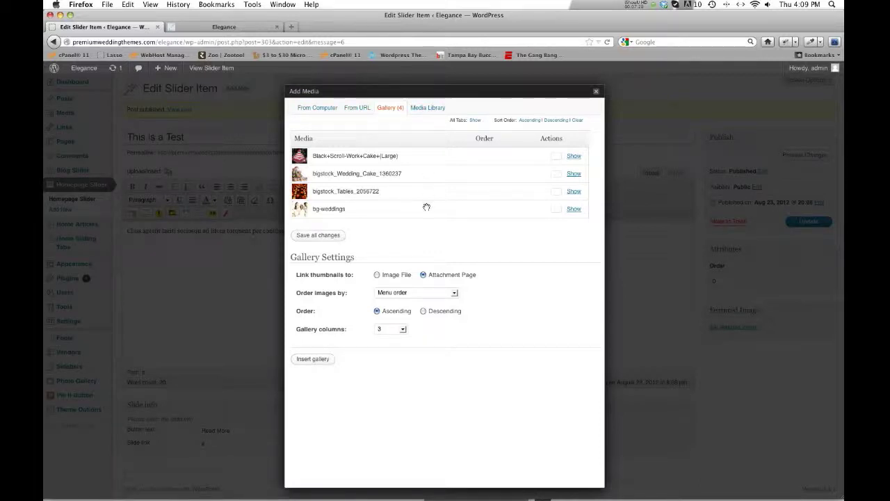
{"action": "left_click", "coordinate": [595, 92]}
{"action": "left_click", "coordinate": [807, 221]}
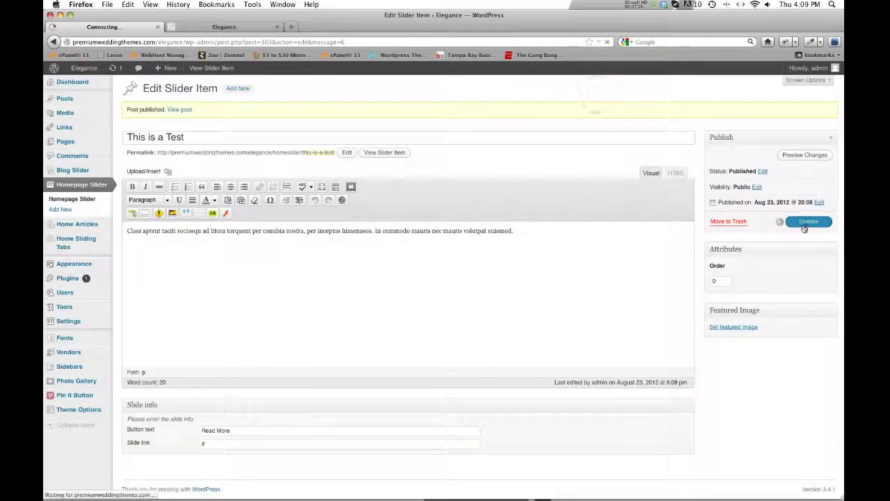
Step: Reload the live homepage to check the mosaic slide's images, and return to the slider item's editing page
{"action": "left_click", "coordinate": [229, 28]}
{"action": "left_click", "coordinate": [607, 42]}
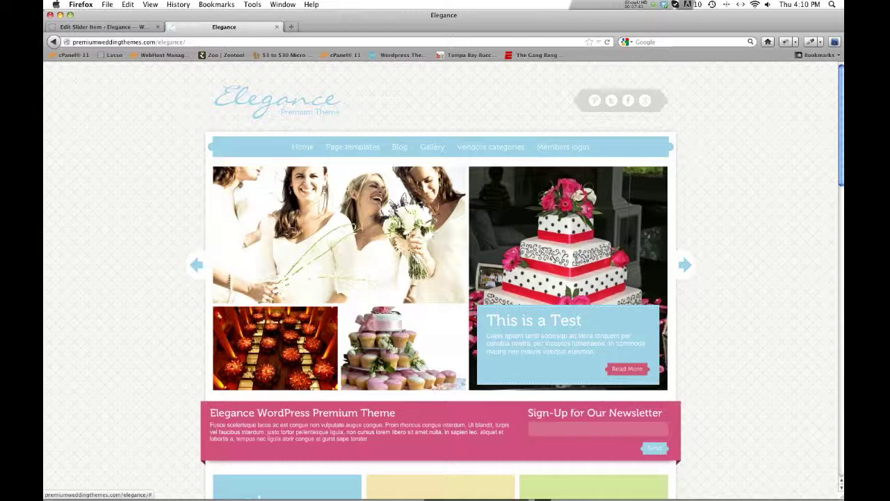
{"action": "left_click", "coordinate": [118, 26]}
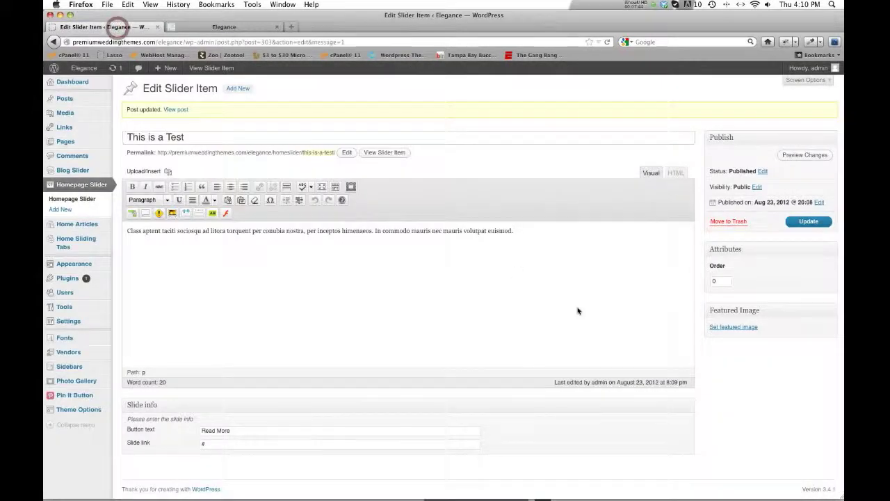
Step: Look at the slide's media upload window once more and glance again at the live homepage
{"action": "left_click", "coordinate": [167, 171]}
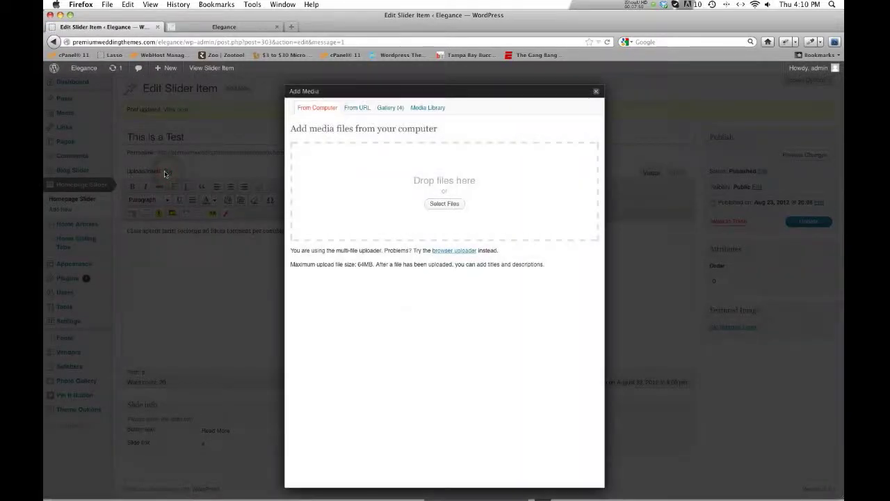
{"action": "left_click", "coordinate": [596, 93]}
{"action": "left_click", "coordinate": [199, 27]}
{"action": "left_click", "coordinate": [108, 27]}
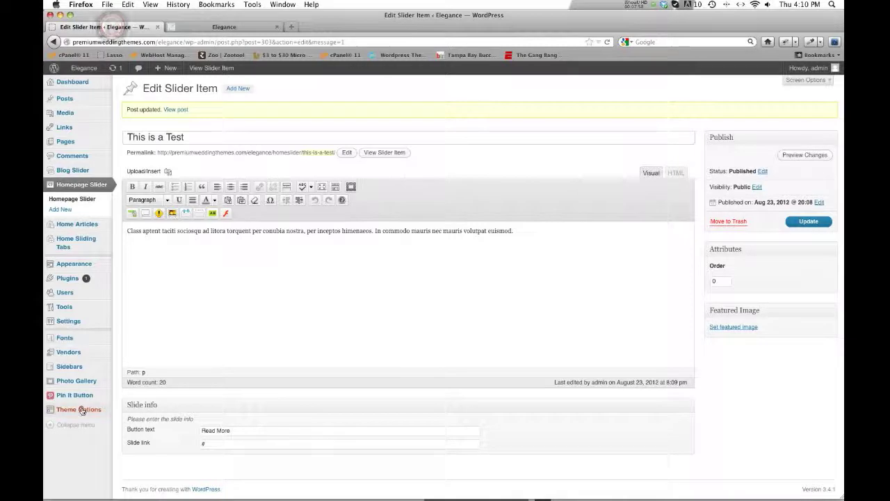
Step: Set the homepage slider type to basic in Theme Options, save the options and check the slide on the live homepage
{"action": "left_click", "coordinate": [81, 410]}
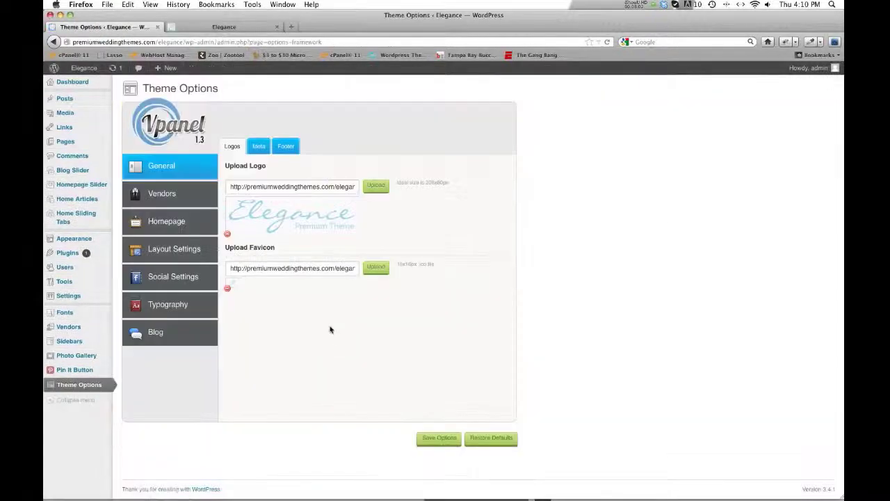
{"action": "left_click", "coordinate": [172, 222]}
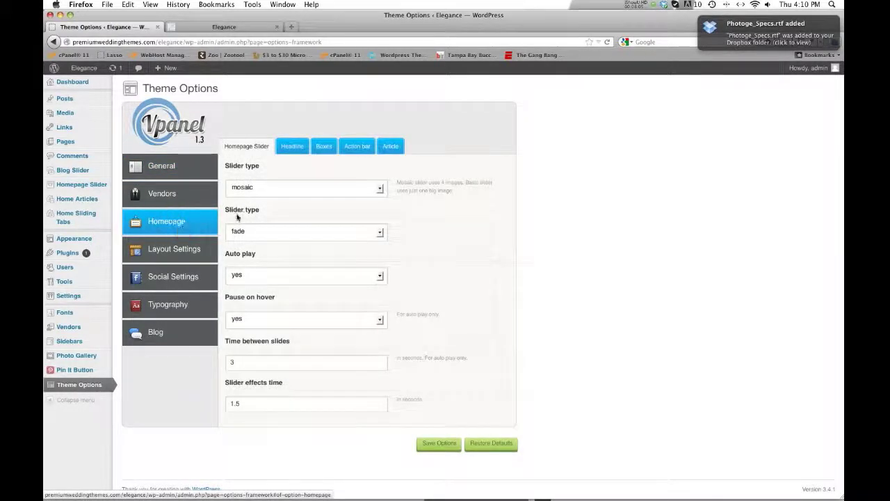
{"action": "left_click", "coordinate": [379, 188]}
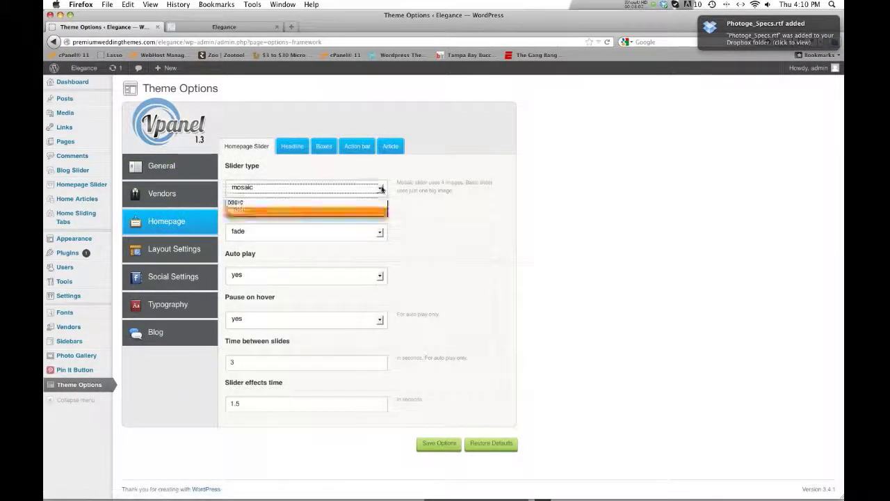
{"action": "left_click", "coordinate": [318, 202]}
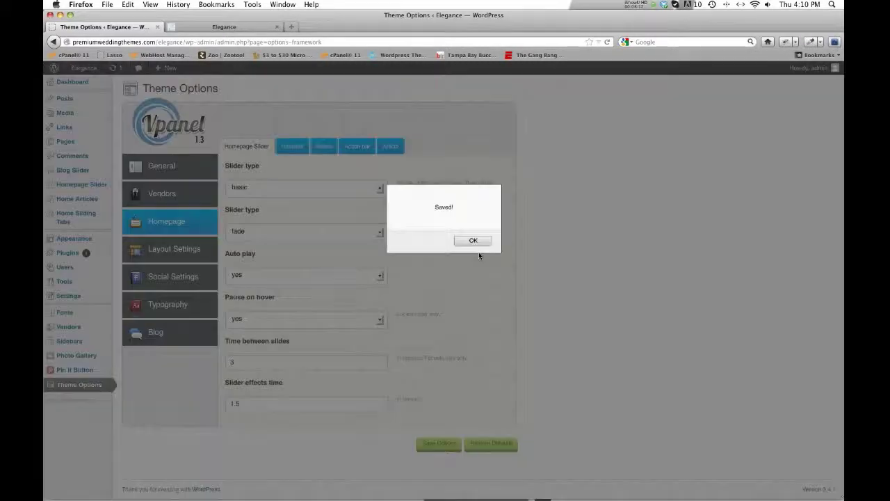
{"action": "left_click", "coordinate": [474, 241]}
{"action": "left_click", "coordinate": [243, 28]}
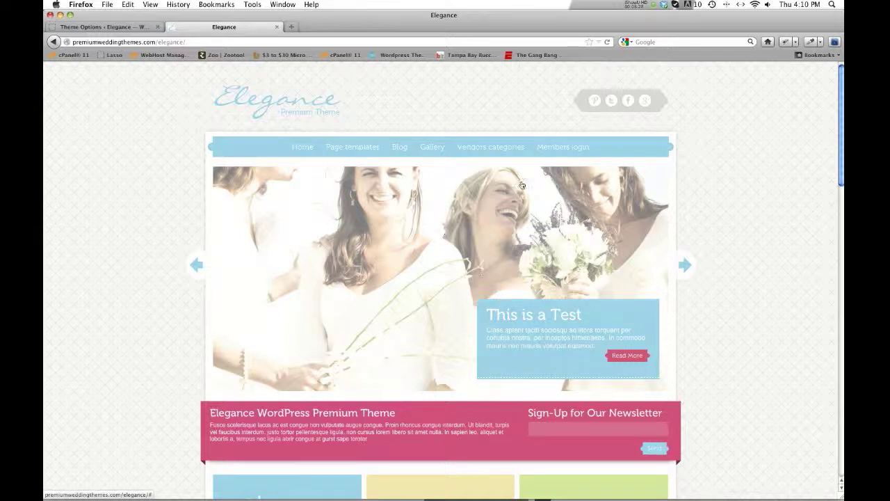
{"action": "left_click", "coordinate": [104, 27]}
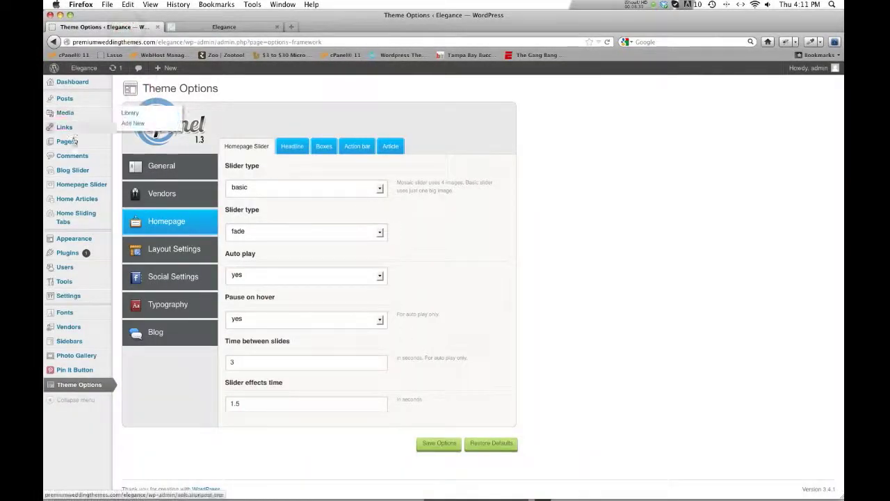
Step: Reopen the "This is a Test" homepage slider item for editing and display its image gallery
{"action": "mouse_move", "coordinate": [73, 191]}
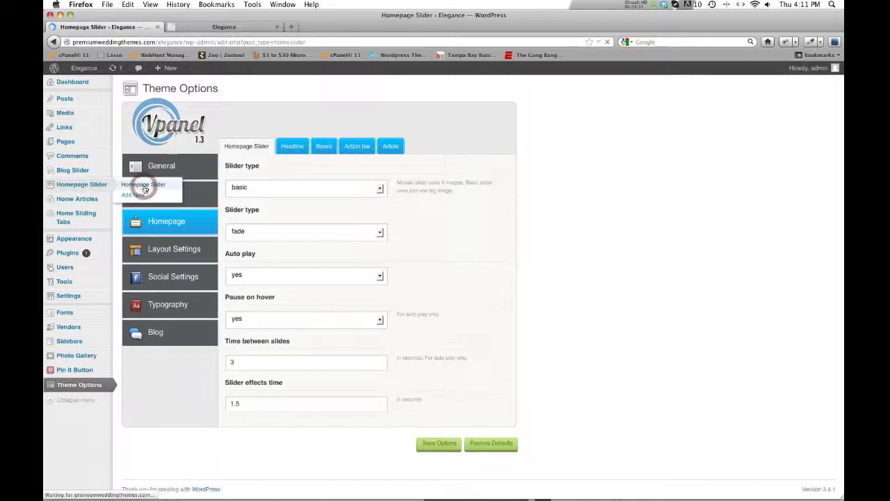
{"action": "left_click", "coordinate": [178, 162]}
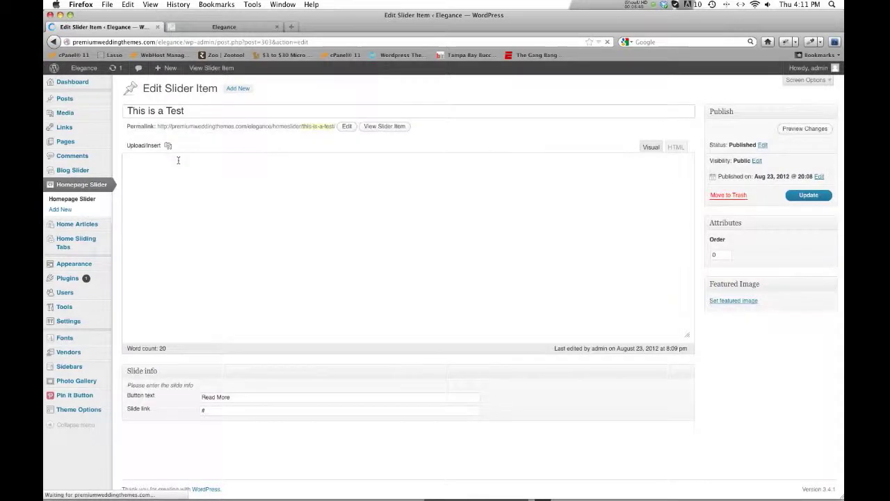
{"action": "left_click", "coordinate": [167, 146]}
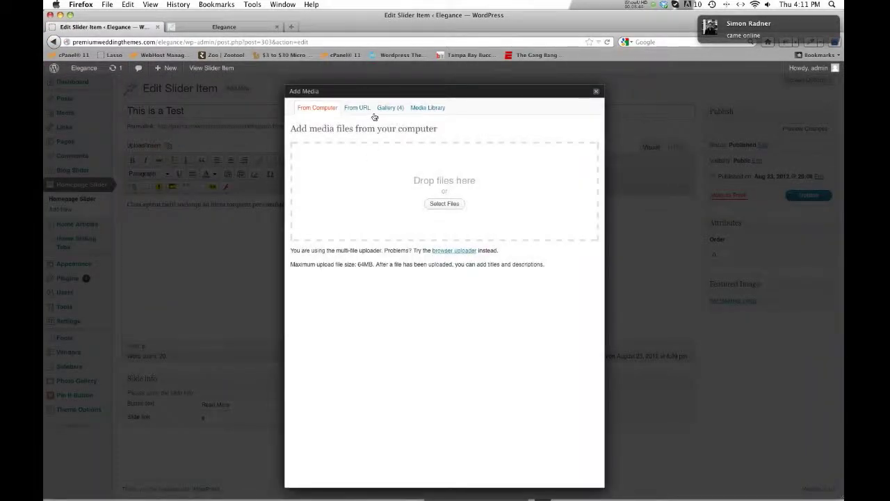
{"action": "left_click", "coordinate": [391, 108]}
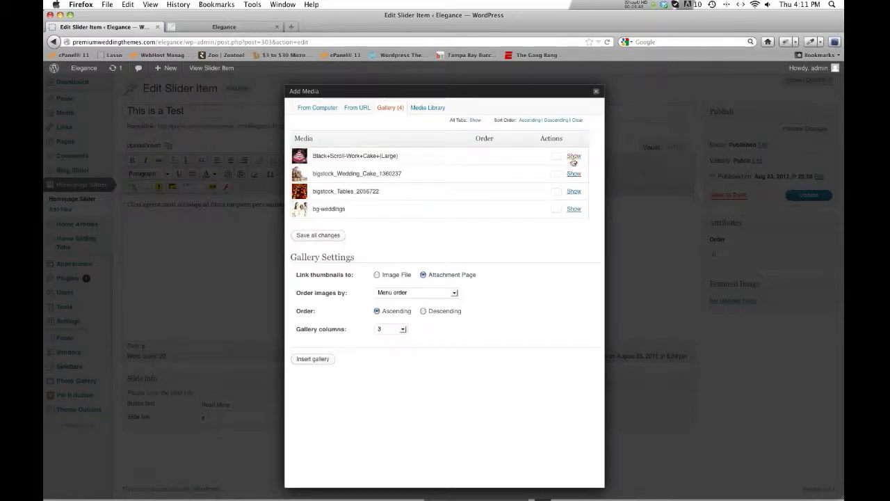
Step: Delete the Black+Scroll-Work+Cake+(Large) image from the slide's gallery and confirm the deletion
{"action": "left_click", "coordinate": [573, 160]}
{"action": "scroll", "coordinate": [536, 394], "scroll_direction": "down", "scroll_amount": 3}
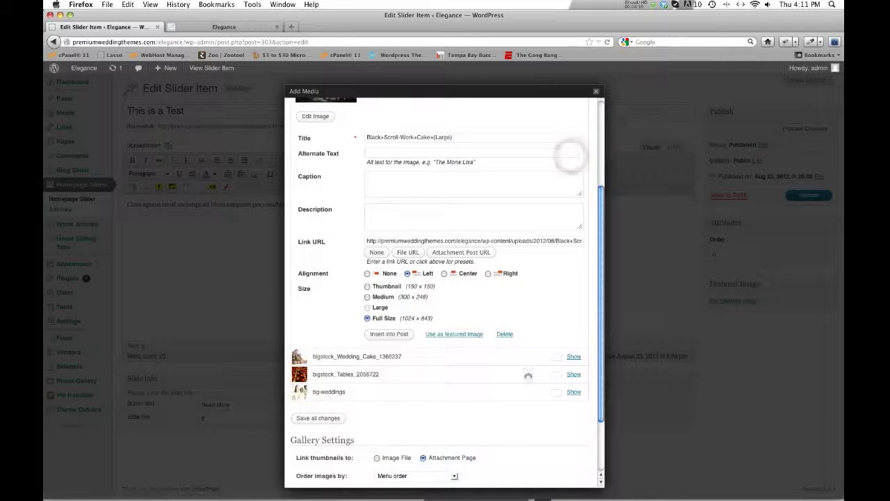
{"action": "left_click", "coordinate": [506, 334]}
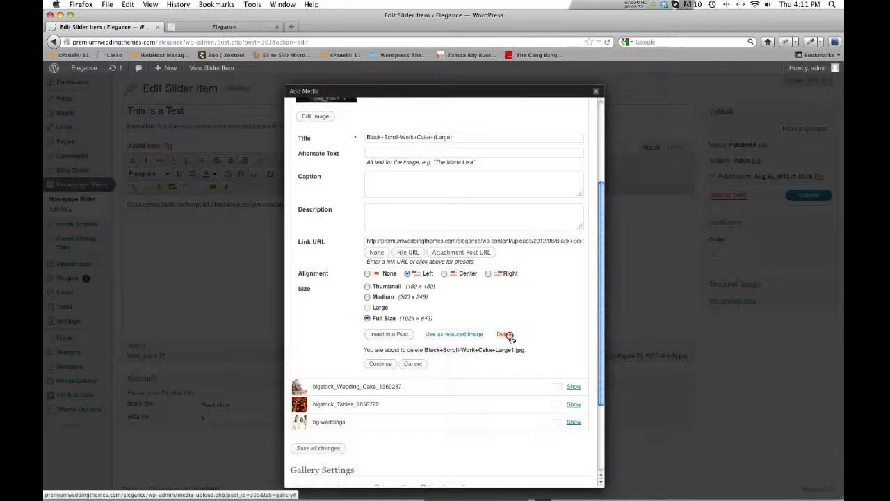
{"action": "left_click", "coordinate": [379, 364]}
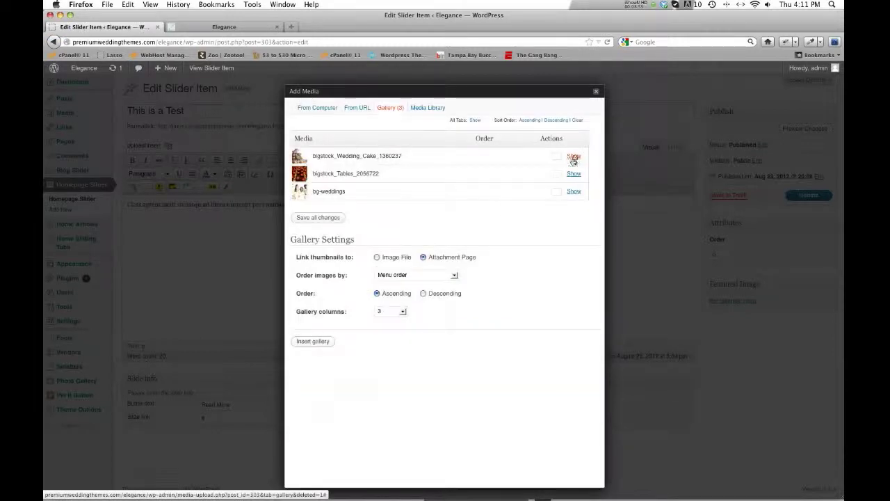
Step: Delete the bigstock_Wedding_Cake_1360237 image from the slide's gallery and confirm the deletion
{"action": "left_click", "coordinate": [573, 156]}
{"action": "scroll", "coordinate": [447, 320], "scroll_direction": "down", "scroll_amount": 3}
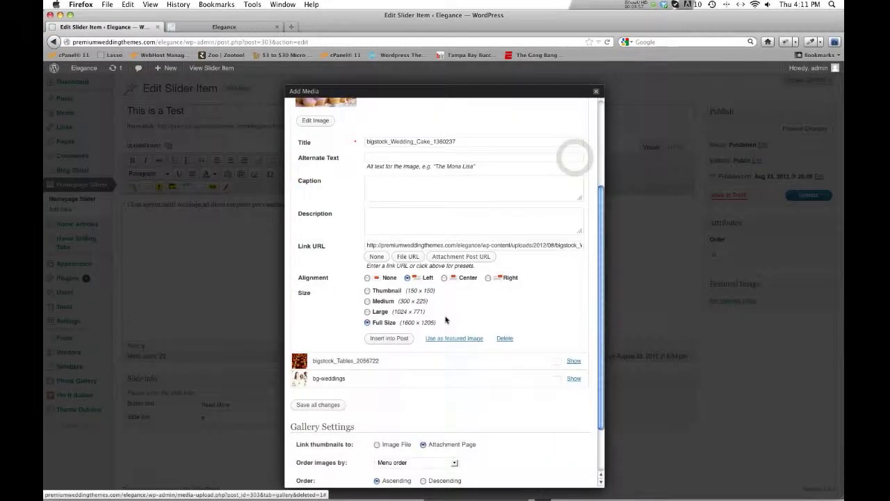
{"action": "left_click", "coordinate": [496, 338]}
{"action": "left_click", "coordinate": [379, 368]}
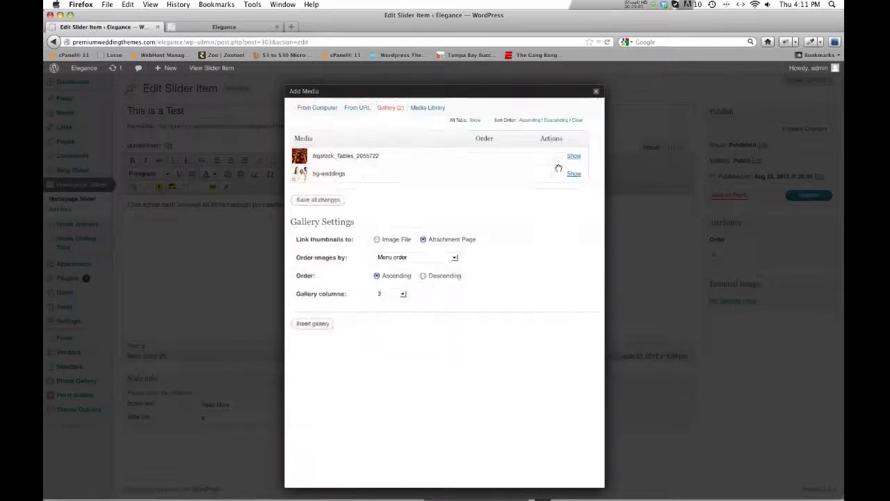
Step: Delete the bigstock_Tables_2056722 image from the slide's gallery and confirm the deletion
{"action": "left_click", "coordinate": [573, 156]}
{"action": "scroll", "coordinate": [445, 278], "scroll_direction": "down", "scroll_amount": 3}
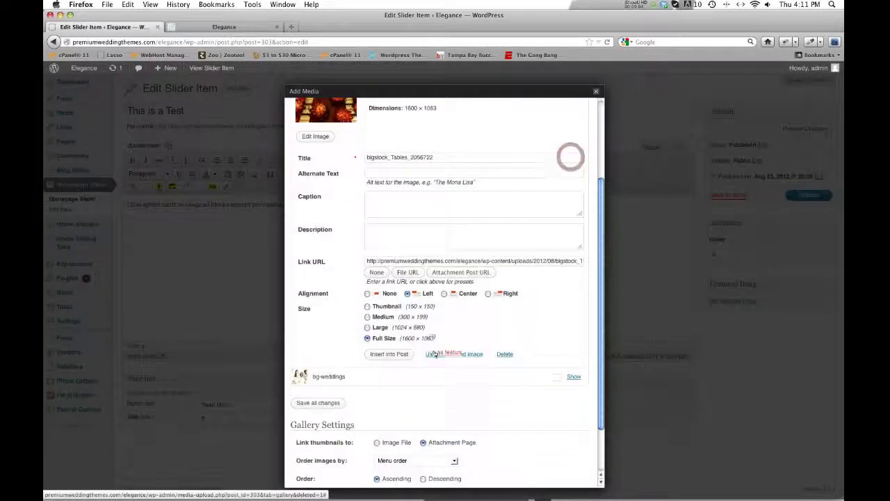
{"action": "left_click", "coordinate": [503, 342]}
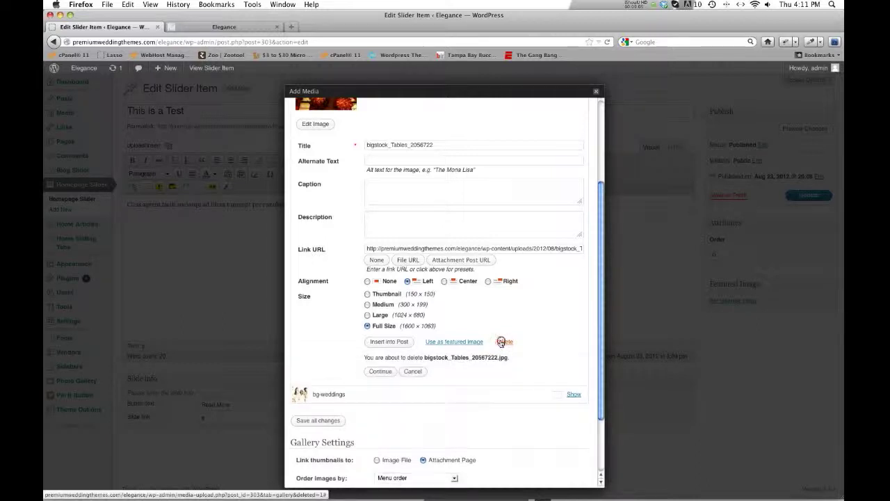
{"action": "left_click", "coordinate": [379, 371]}
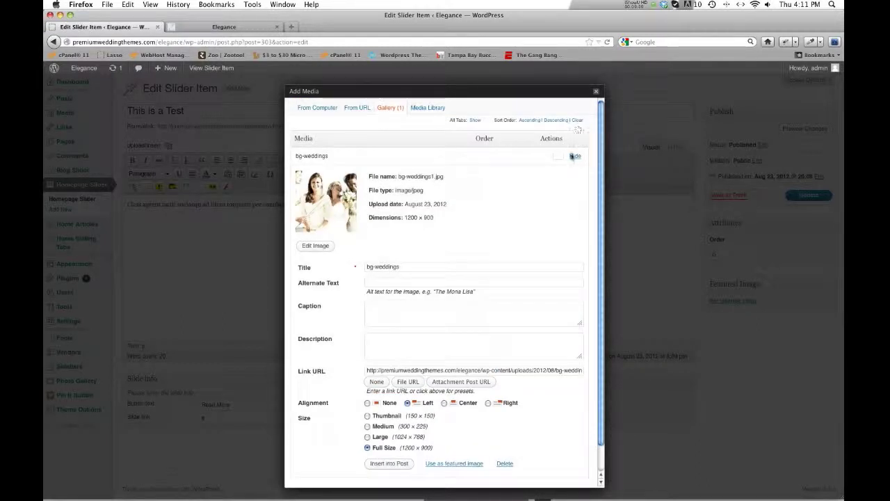
Step: Delete the bg-weddings image from the slide's gallery, confirm the deletion, and recheck the slide's media for leftover images
{"action": "scroll", "coordinate": [546, 255], "scroll_direction": "down", "scroll_amount": 1}
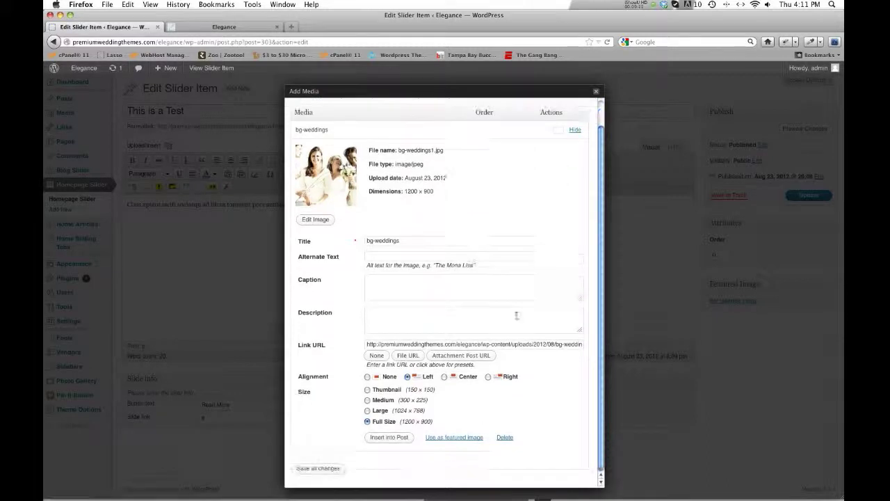
{"action": "left_click", "coordinate": [501, 437]}
{"action": "left_click", "coordinate": [381, 467]}
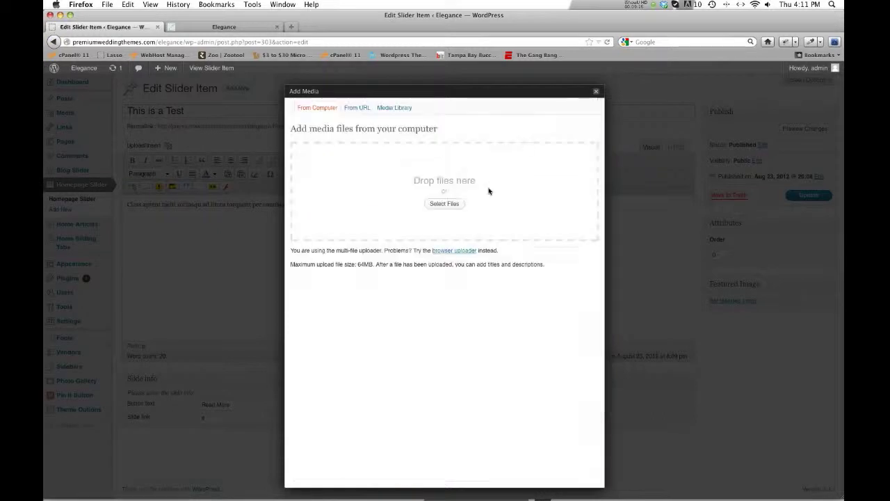
{"action": "left_click", "coordinate": [593, 92]}
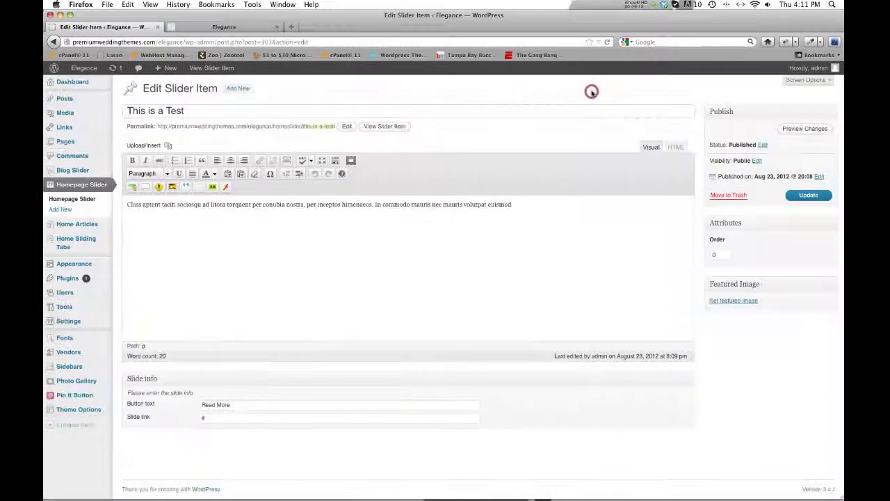
{"action": "left_click", "coordinate": [165, 145]}
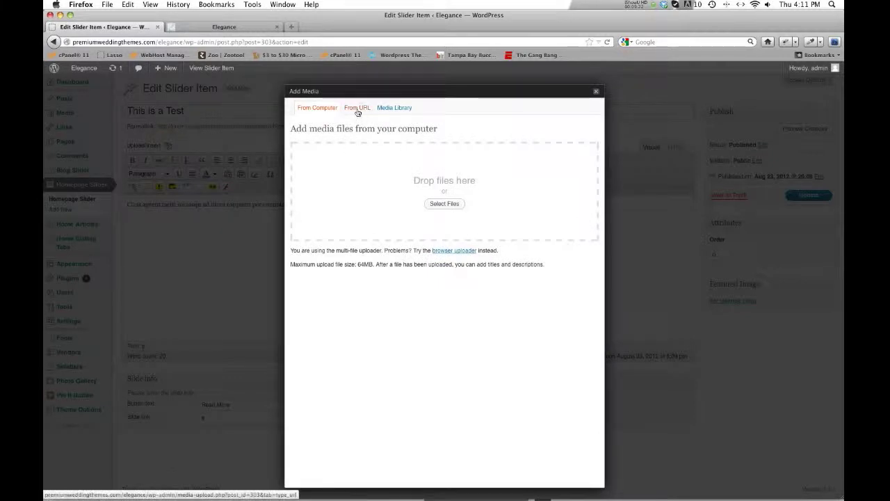
{"action": "left_click", "coordinate": [596, 91]}
Step: Update the "This is a Test" slider item, check the live homepage, and return to the slide editor
{"action": "left_click", "coordinate": [810, 196]}
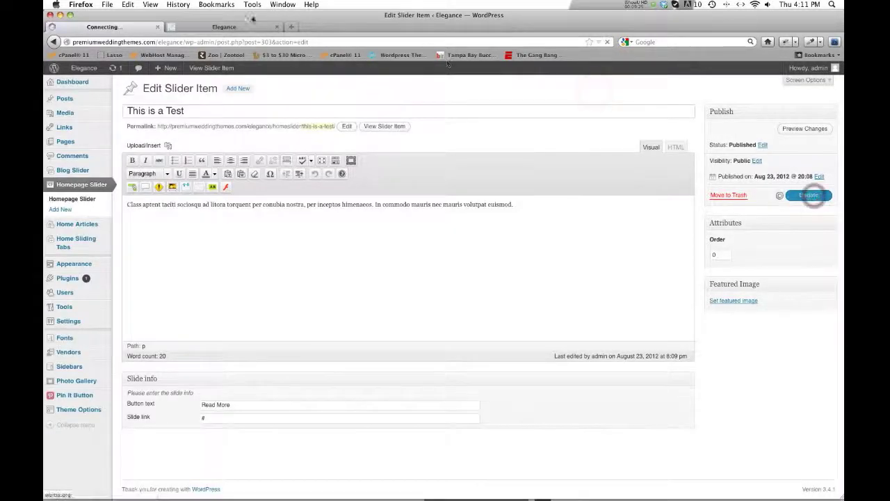
{"action": "left_click", "coordinate": [250, 28]}
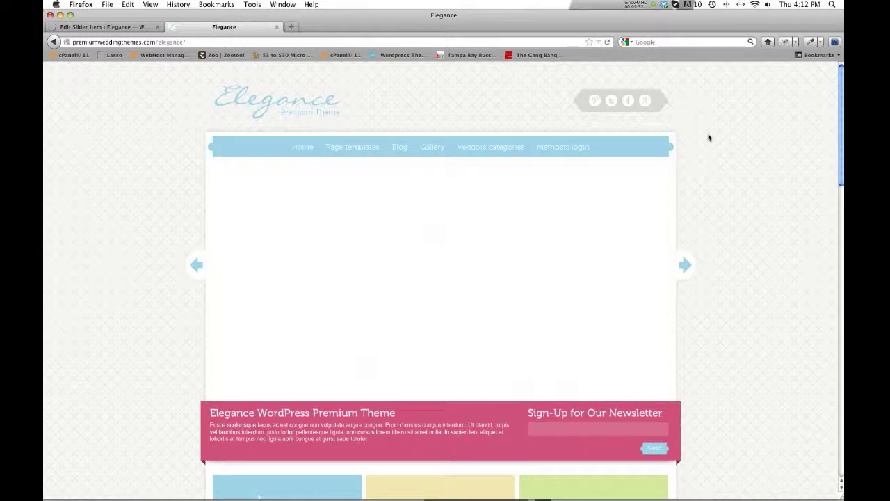
{"action": "left_click", "coordinate": [132, 27]}
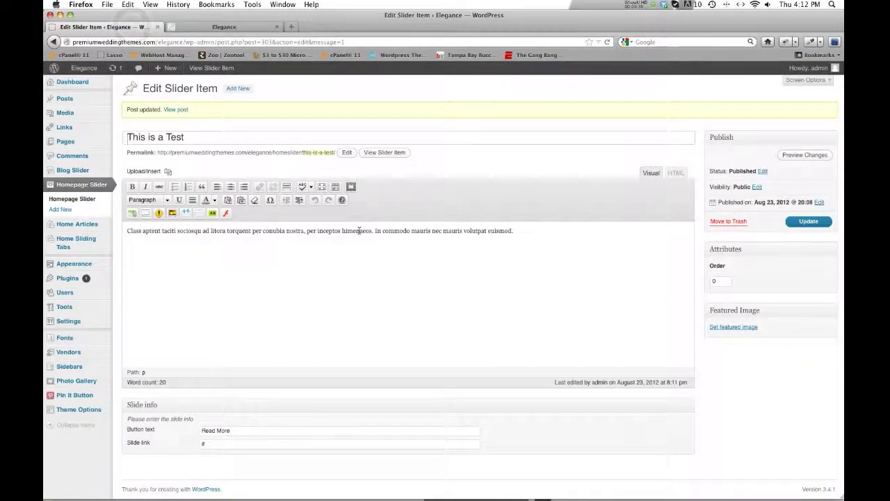
{"action": "left_click", "coordinate": [352, 336]}
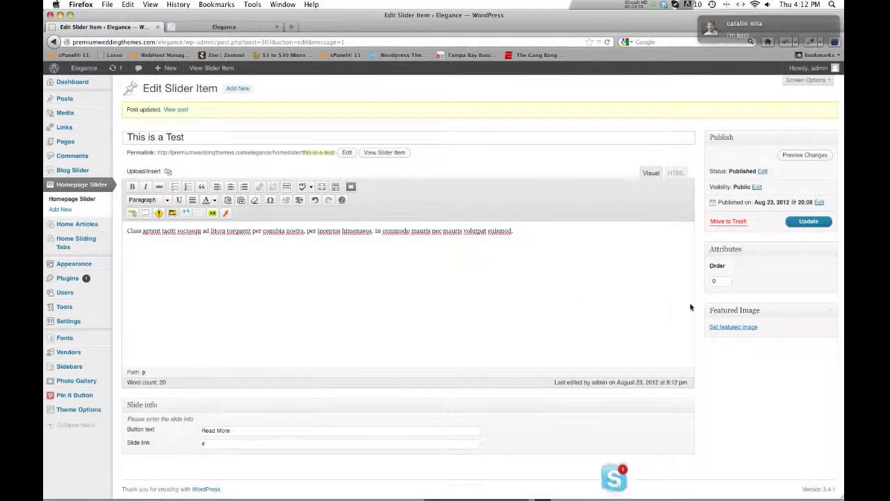
{"action": "left_click", "coordinate": [705, 24]}
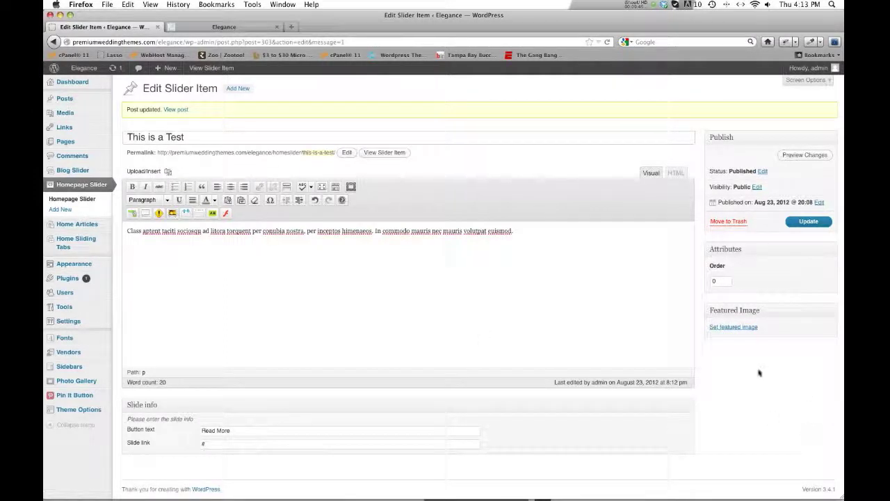
{"action": "left_click", "coordinate": [715, 328]}
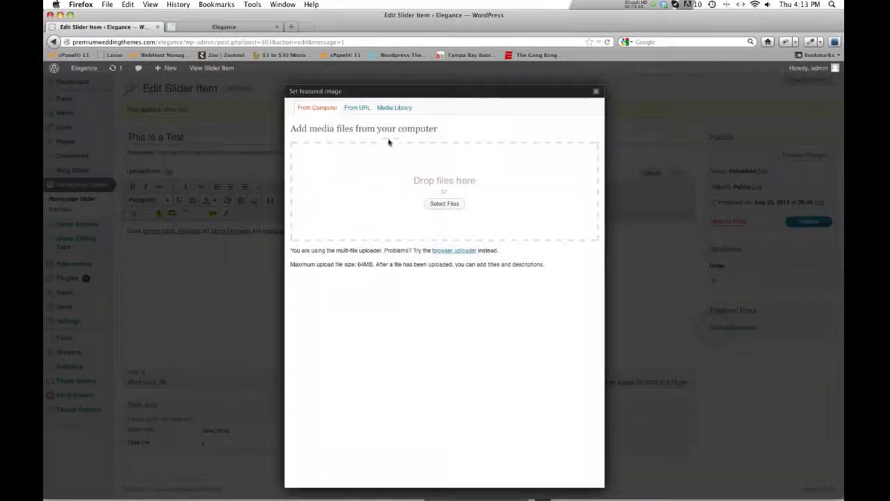
{"action": "left_click", "coordinate": [387, 110]}
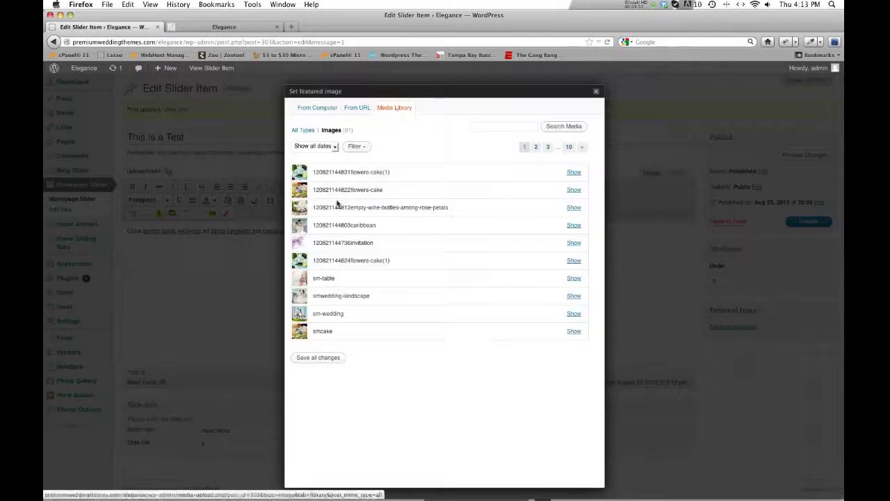
{"action": "left_click", "coordinate": [573, 172]}
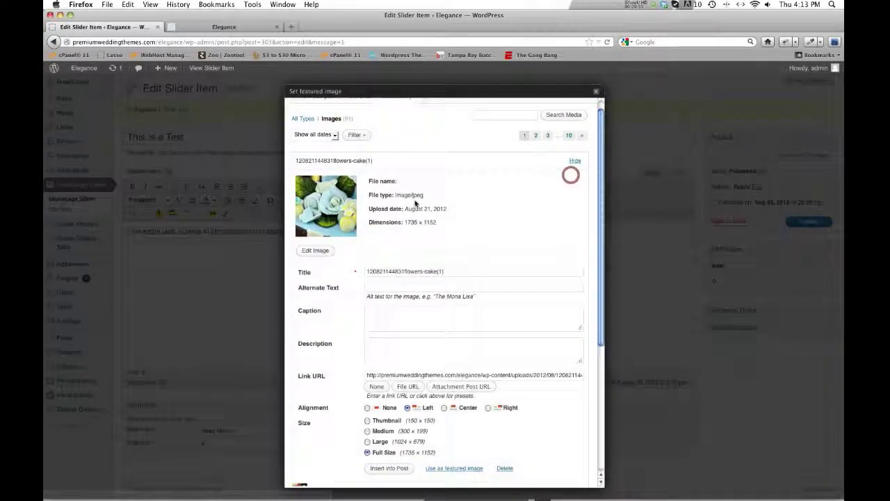
{"action": "scroll", "coordinate": [505, 368], "scroll_direction": "down", "scroll_amount": 1}
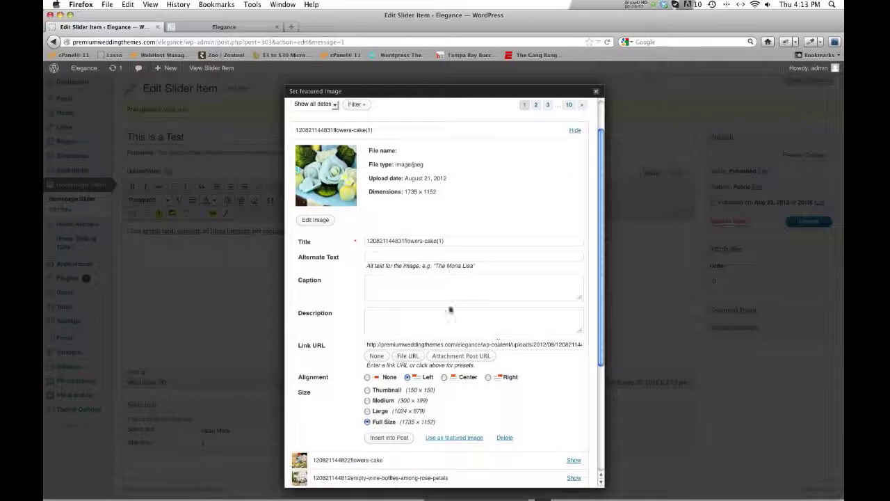
{"action": "left_click", "coordinate": [449, 439]}
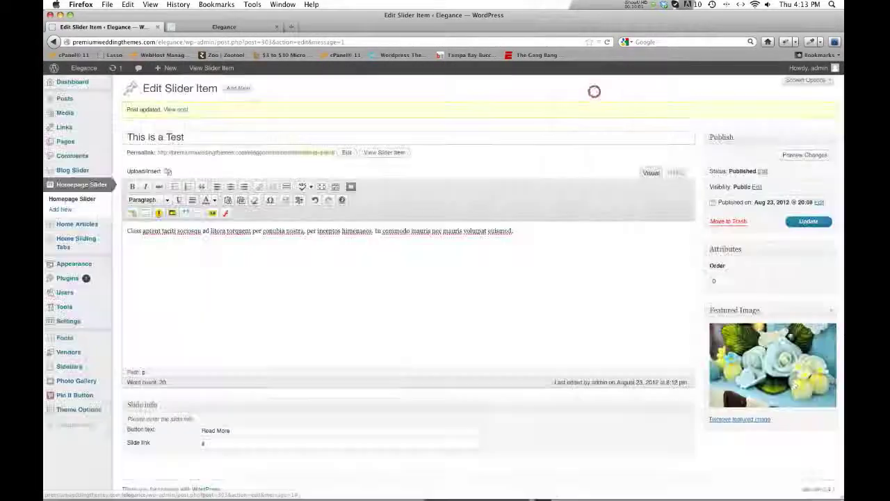
{"action": "left_click", "coordinate": [596, 92]}
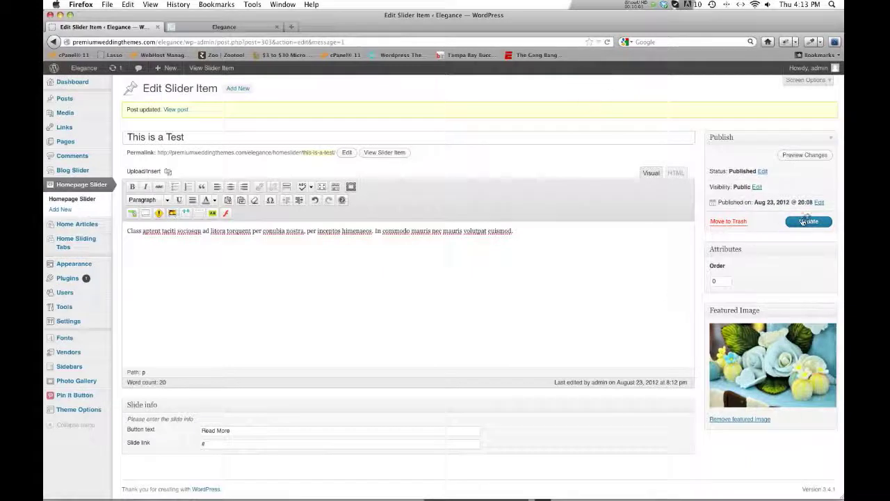
Step: Update the slider item and reload the live homepage to check the slide with its featured image
{"action": "left_click", "coordinate": [226, 27]}
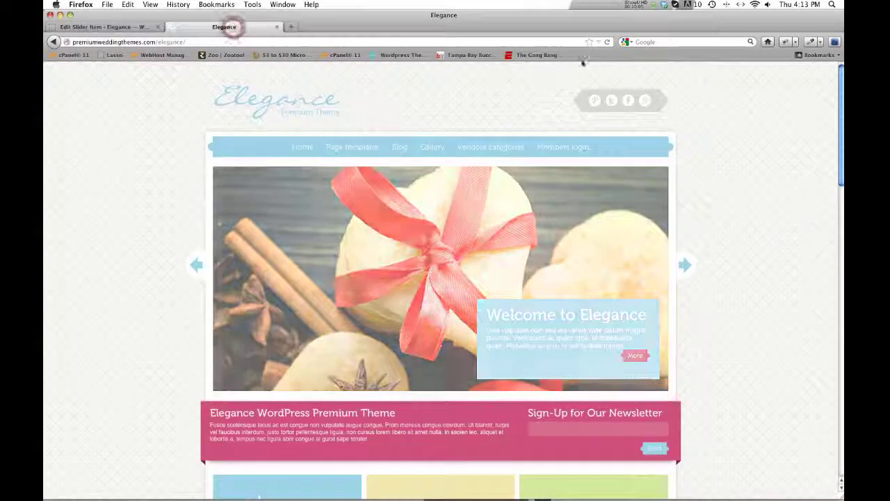
{"action": "left_click", "coordinate": [607, 41]}
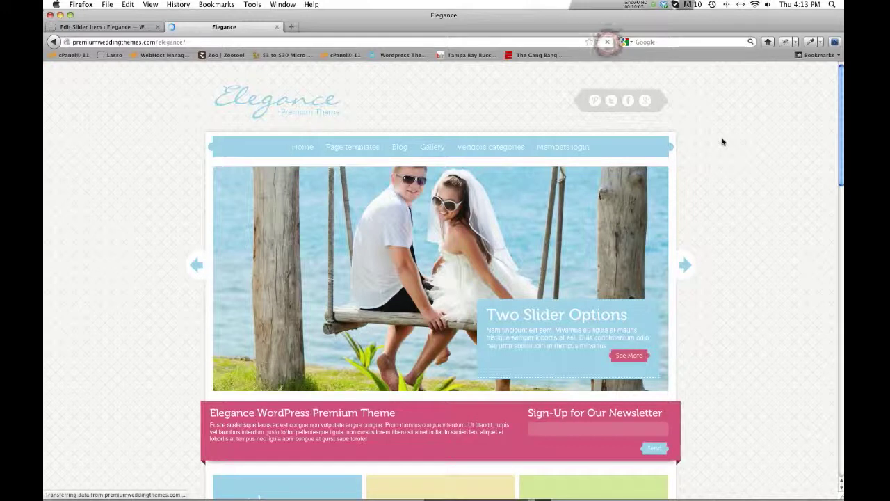